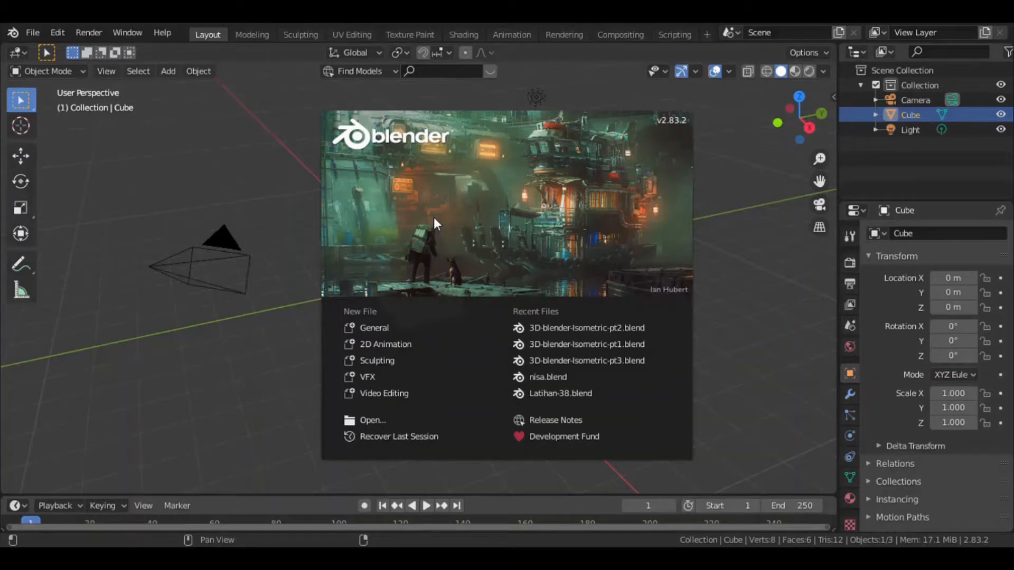
# Start a new General file and select the cube, camera and light in turn, finishing with the cube selected.
pyautogui.click(391, 327)
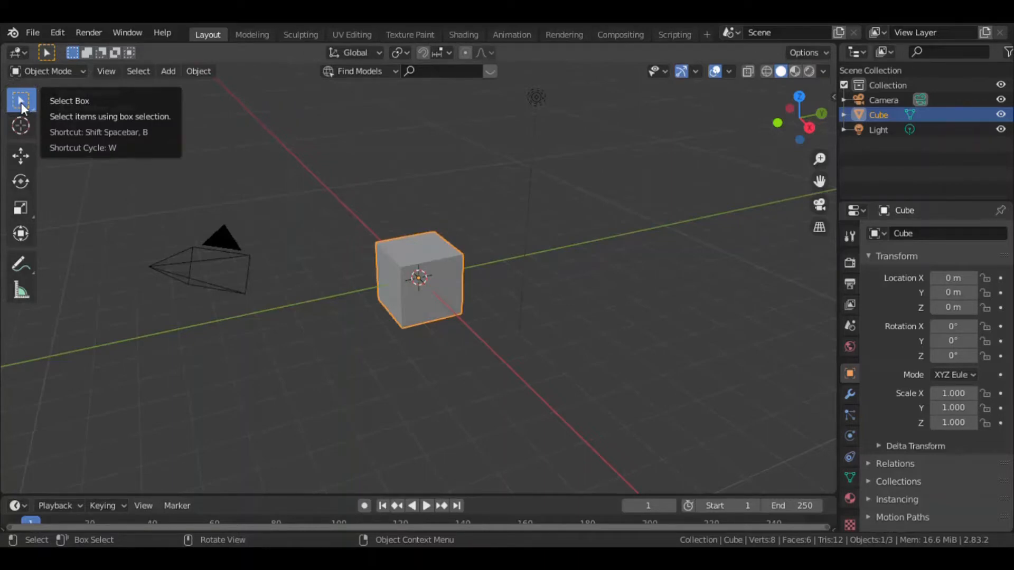
pyautogui.click(433, 254)
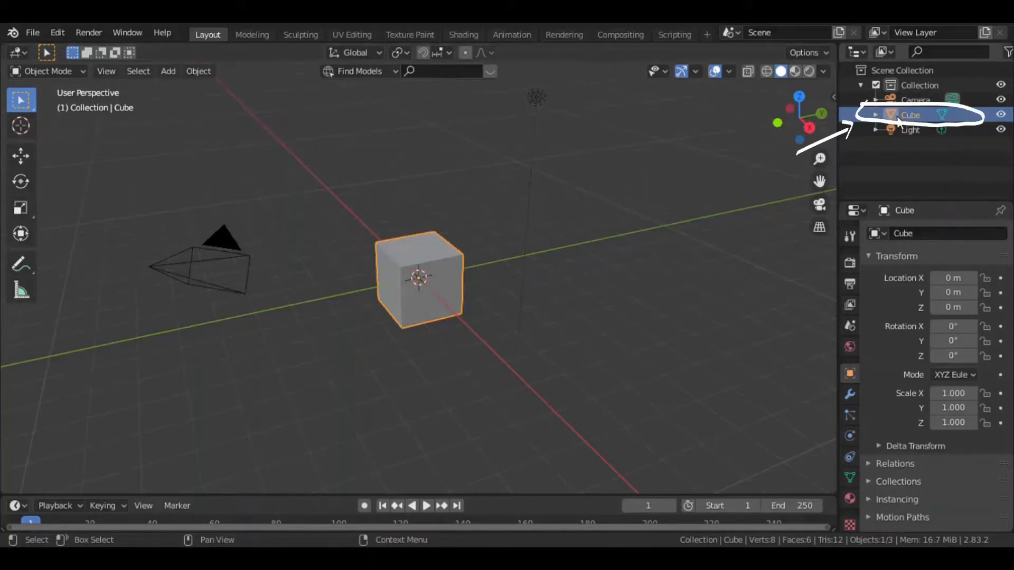
pyautogui.click(224, 258)
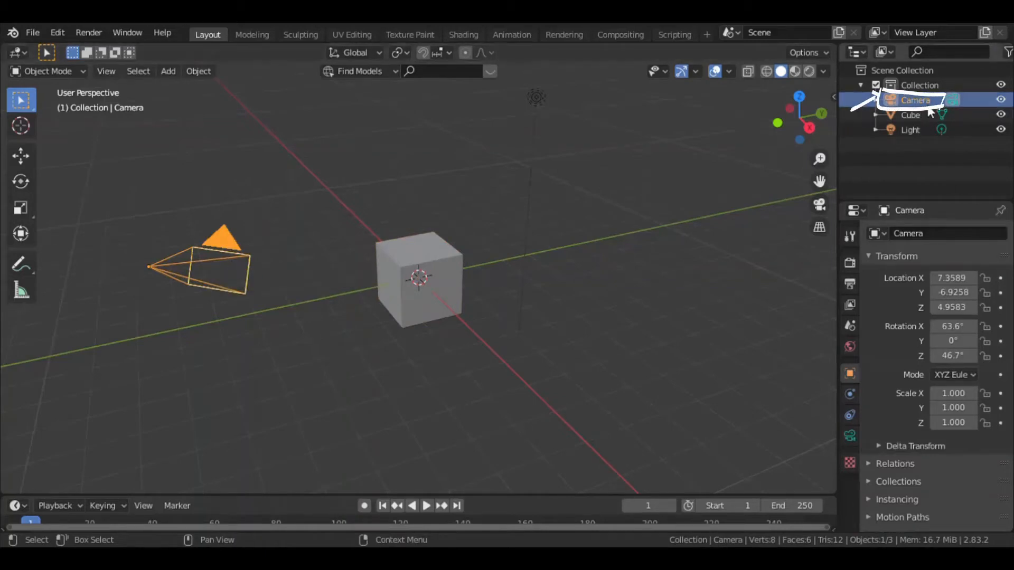
pyautogui.click(536, 96)
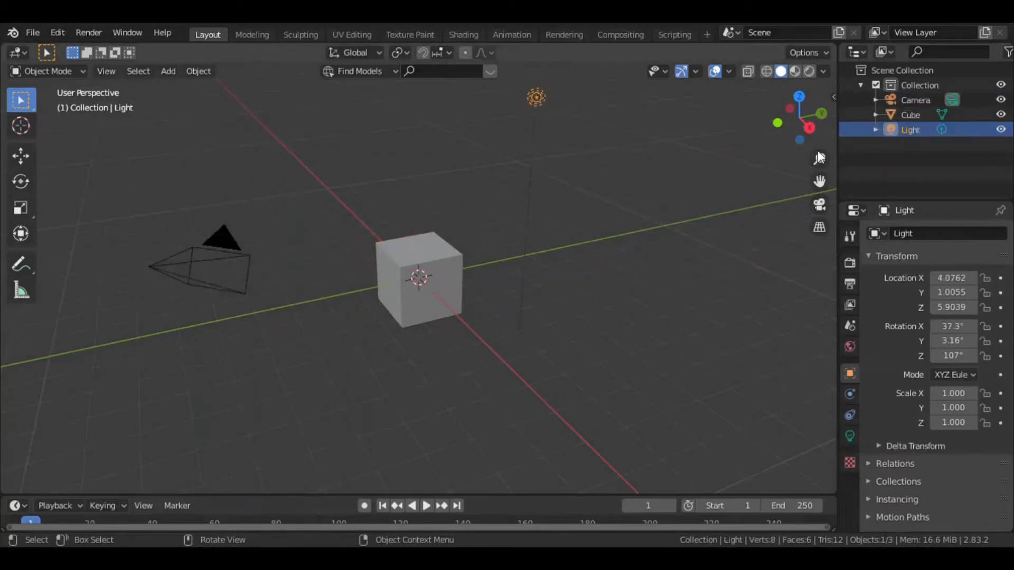
pyautogui.click(202, 265)
pyautogui.click(536, 96)
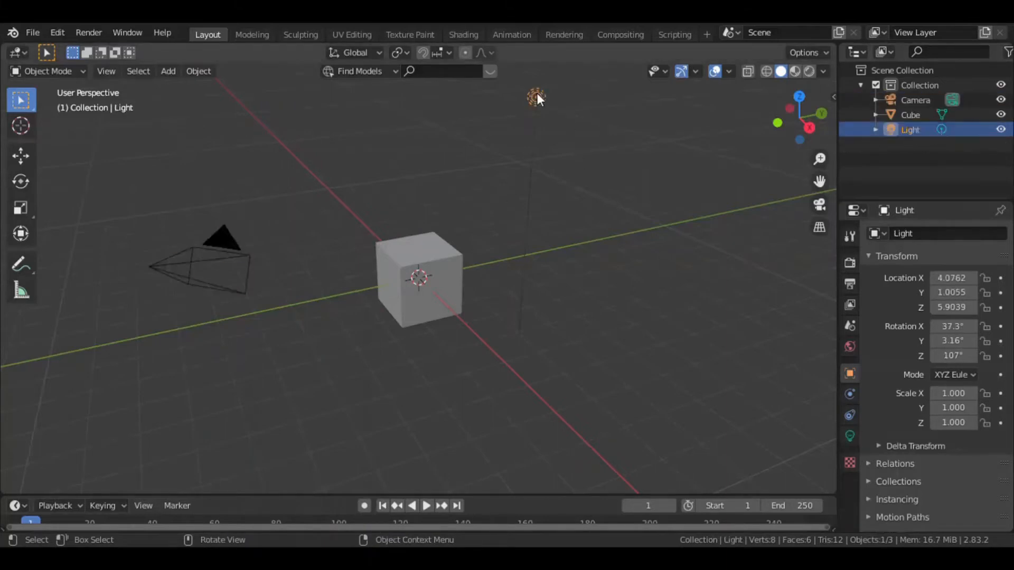
pyautogui.click(450, 252)
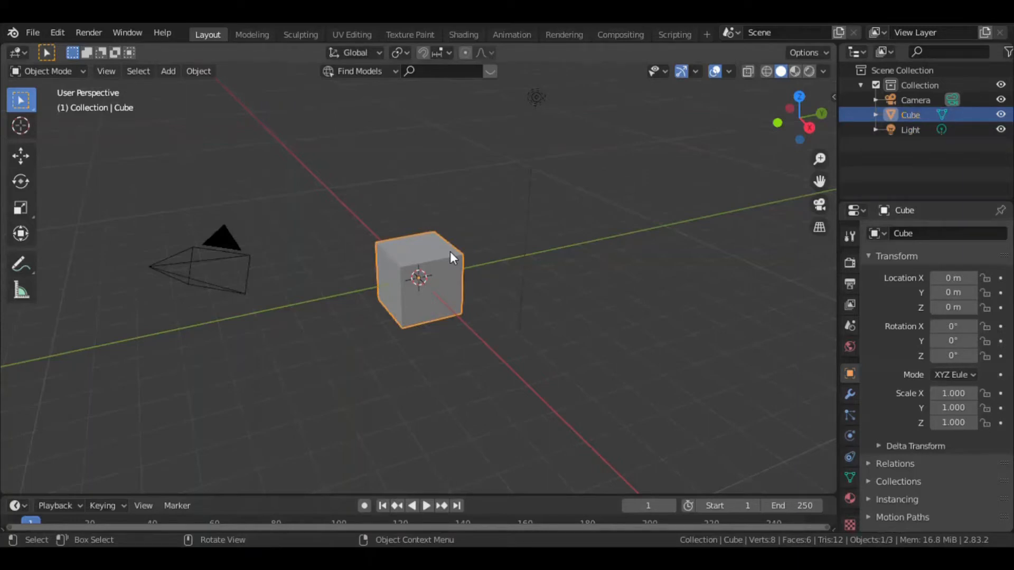
# Move the cube slightly along the Y, X and Z axes with the Move tool, to about -0.28, 0.08, 0.03 m.
pyautogui.click(20, 126)
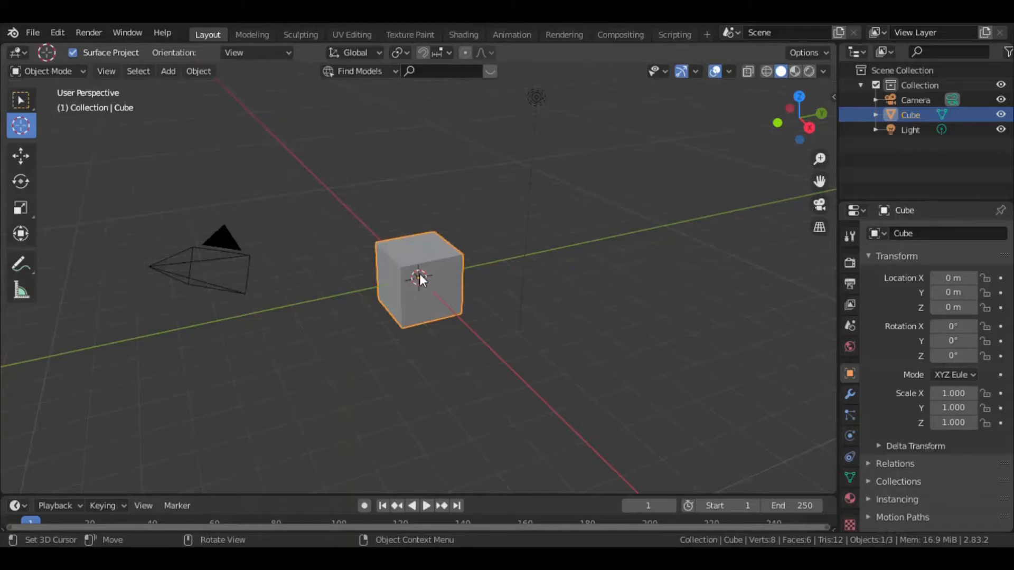
pyautogui.click(25, 156)
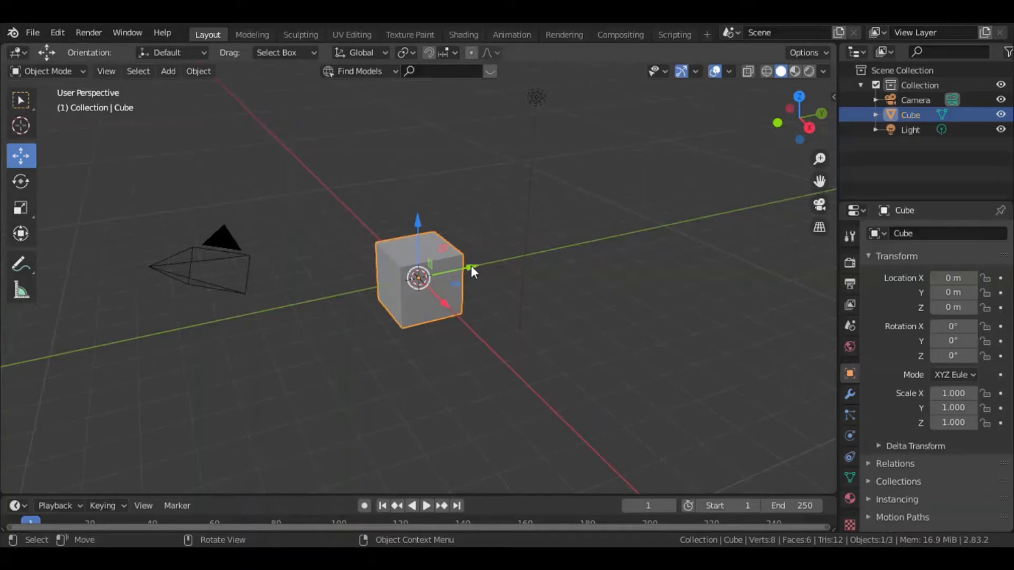
pyautogui.moveTo(469, 266)
pyautogui.mouseDown()
pyautogui.moveTo(559, 256)
pyautogui.moveTo(475, 267)
pyautogui.mouseUp()
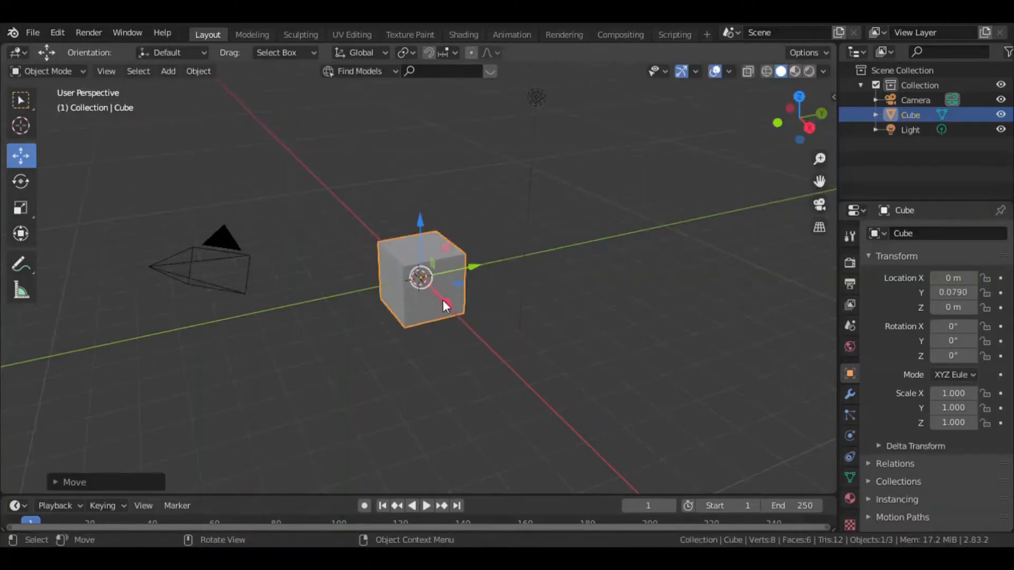
pyautogui.moveTo(442, 300)
pyautogui.mouseDown()
pyautogui.moveTo(523, 378)
pyautogui.moveTo(442, 294)
pyautogui.mouseUp()
pyautogui.moveTo(414, 226)
pyautogui.mouseDown()
pyautogui.moveTo(414, 177)
pyautogui.moveTo(418, 237)
pyautogui.mouseUp()
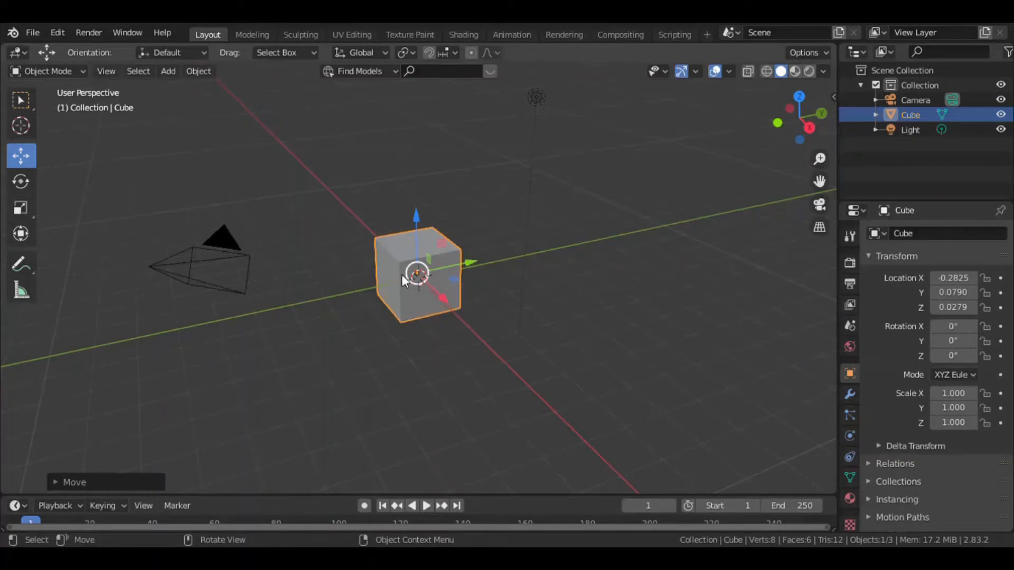
# Lower the camera slightly, to a Z location of about 4.94 m.
pyautogui.click(236, 257)
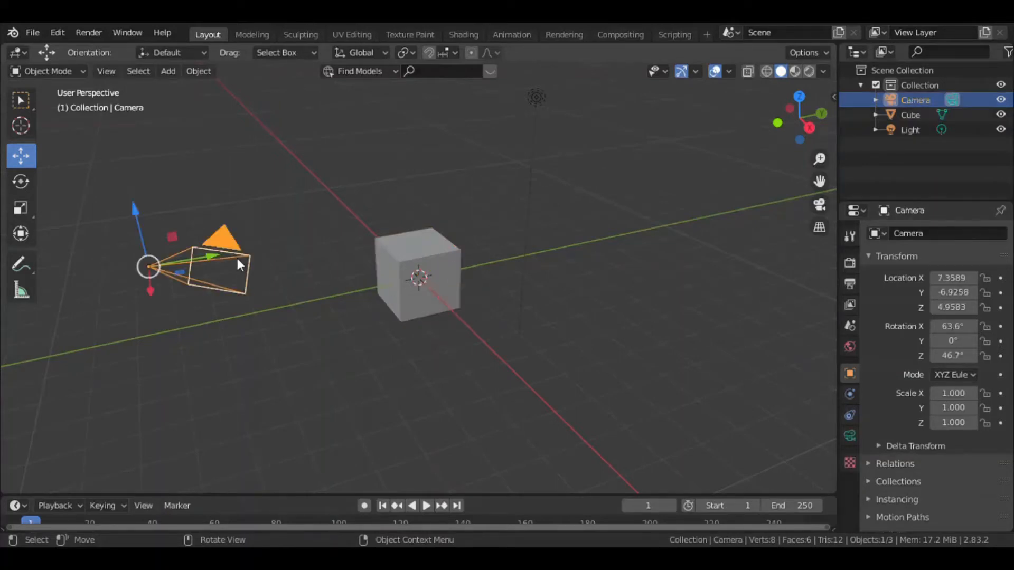
pyautogui.moveTo(133, 211)
pyautogui.mouseDown()
pyautogui.moveTo(137, 200)
pyautogui.moveTo(141, 215)
pyautogui.mouseUp()
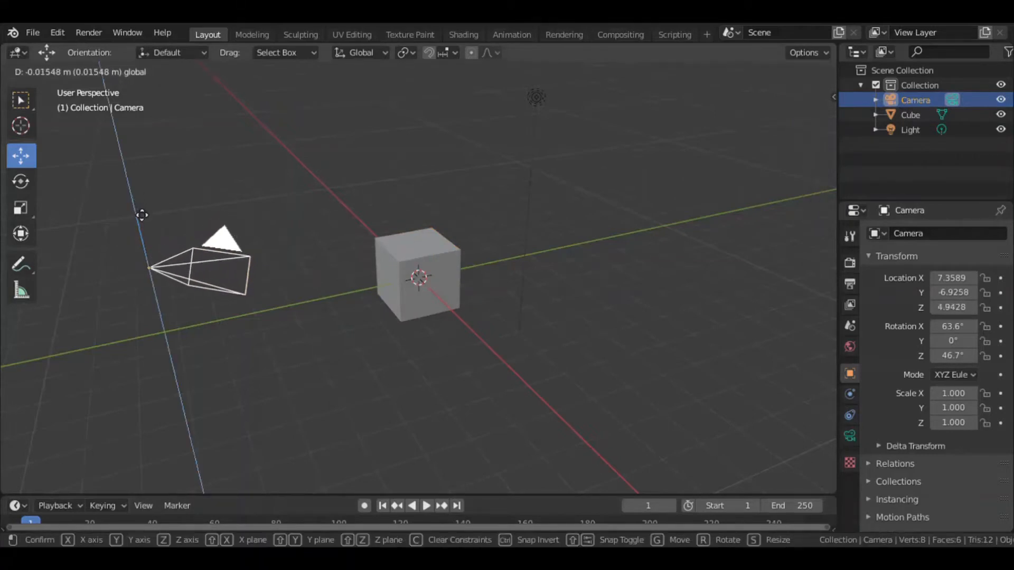
# Move the light closer to the cube, to about X 3.55, Y 1.18, Z 4.28 m.
pyautogui.click(545, 97)
pyautogui.press('g')
pyautogui.press('x')
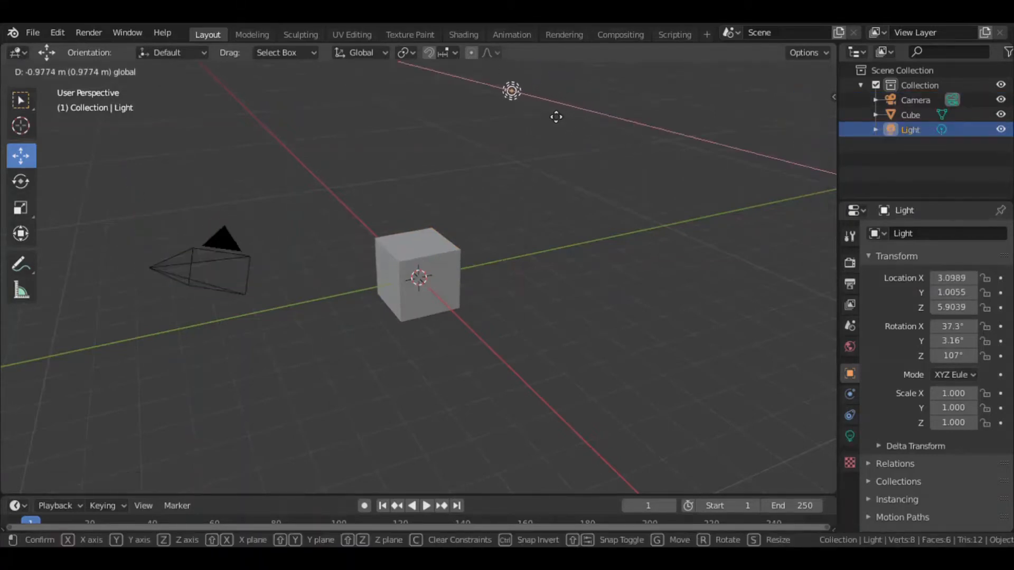
pyautogui.click(556, 116)
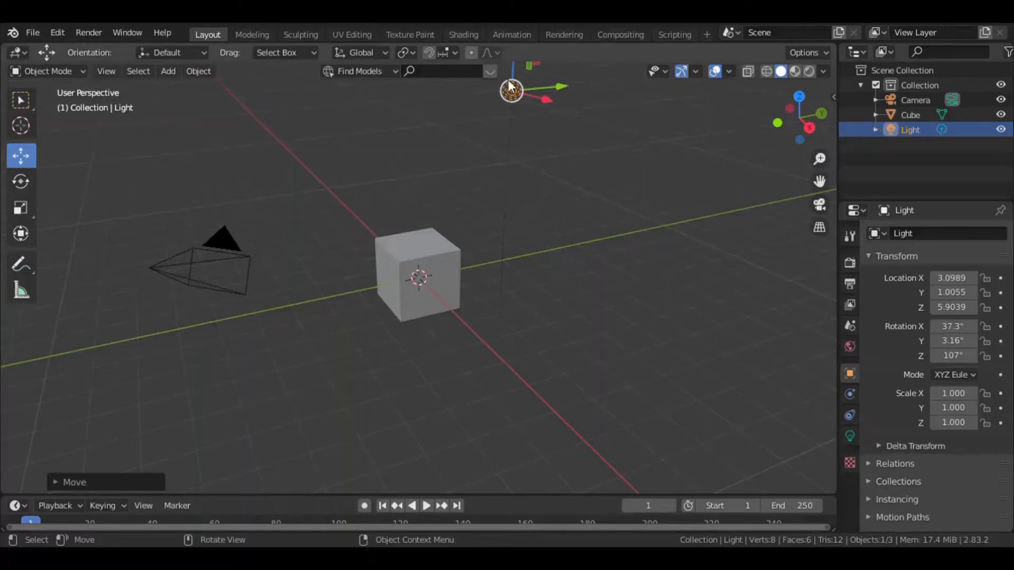
pyautogui.moveTo(512, 67); pyautogui.dragTo(516, 130)
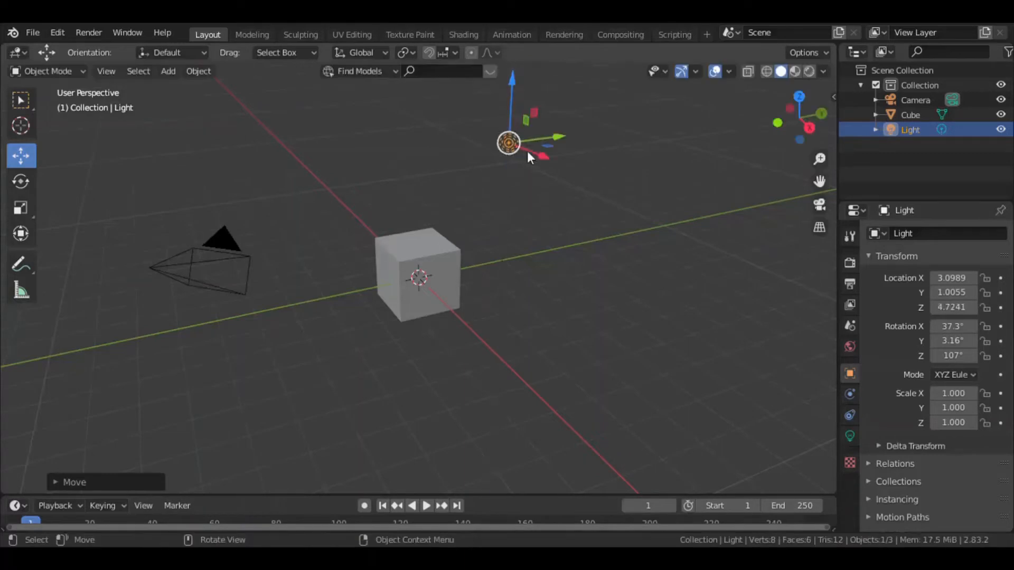
pyautogui.moveTo(513, 88); pyautogui.dragTo(517, 117)
pyautogui.moveTo(539, 160); pyautogui.dragTo(541, 182)
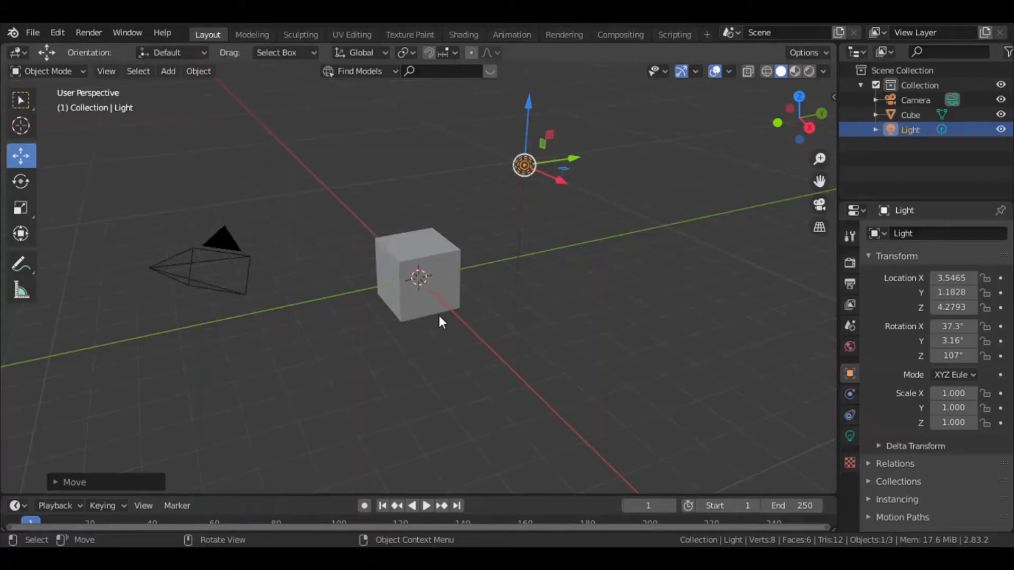
# Move the cube freely in the view to about X -1.05, Y -0.77, Z 0.75 m.
pyautogui.click(427, 258)
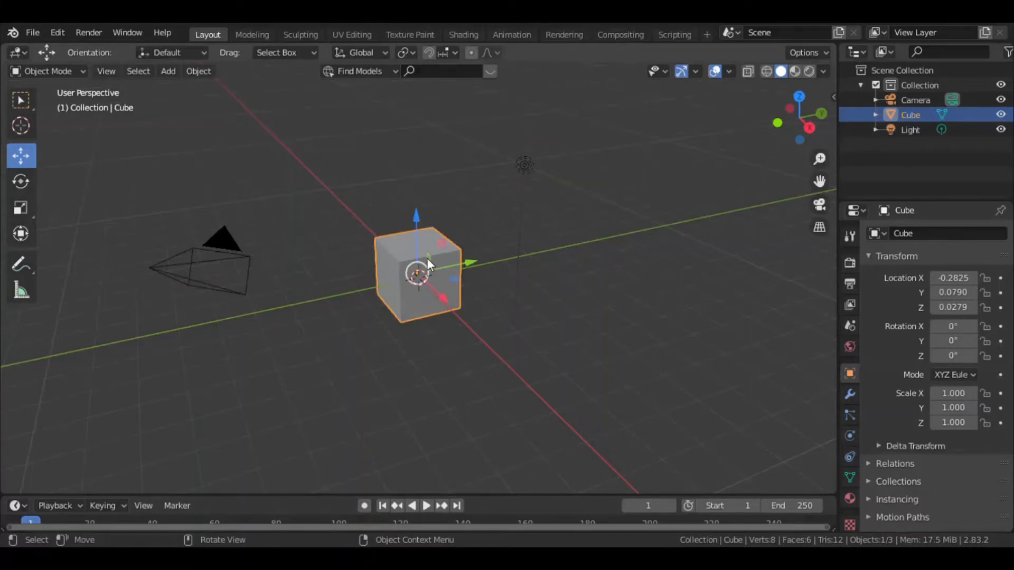
pyautogui.press('g')
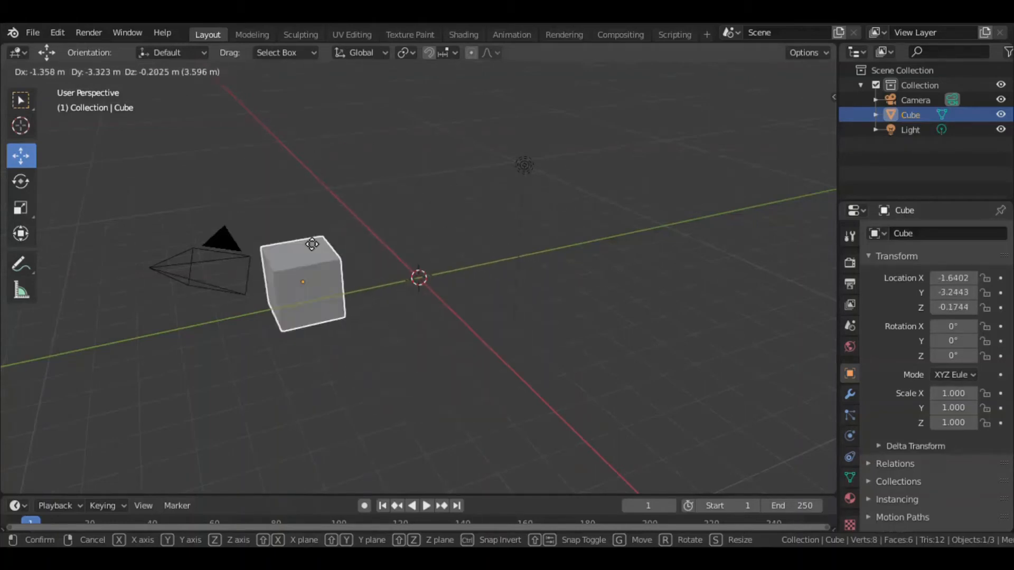
pyautogui.click(392, 233)
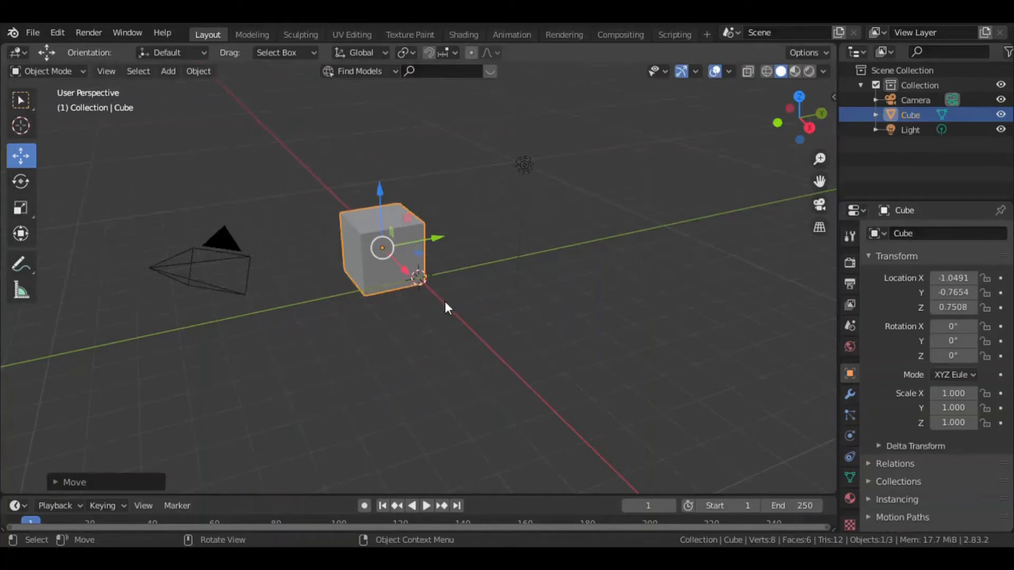
# Try moving the cube constrained to the X and Y axes, and finish by raising it about 0.52 m along Z.
pyautogui.press('g')
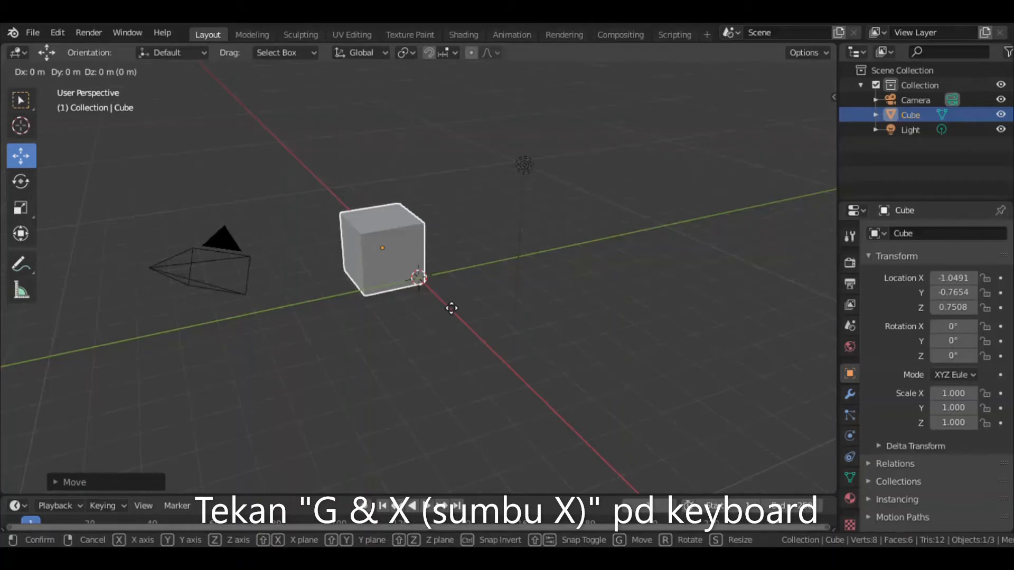
pyautogui.press('x')
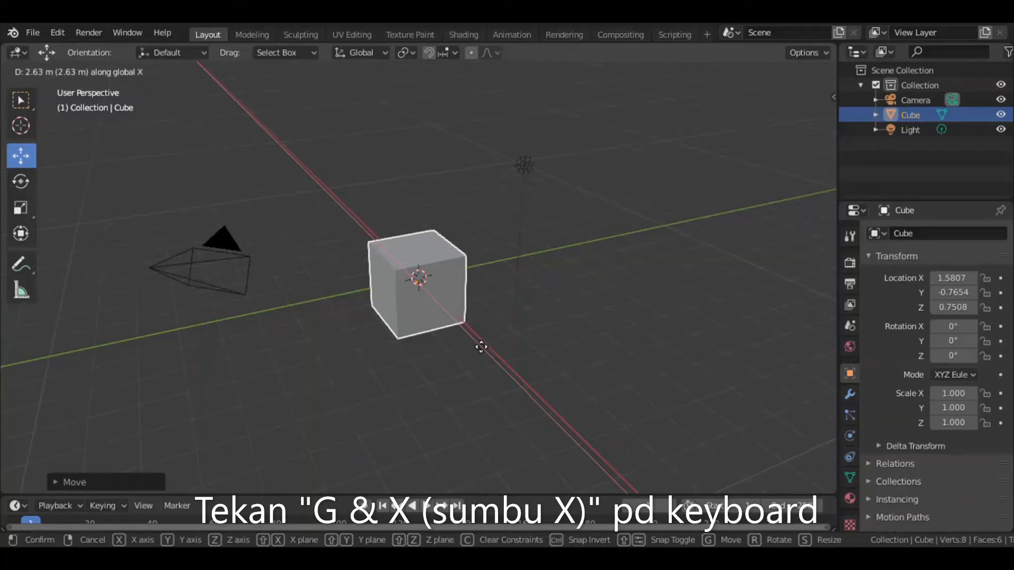
pyautogui.press('y')
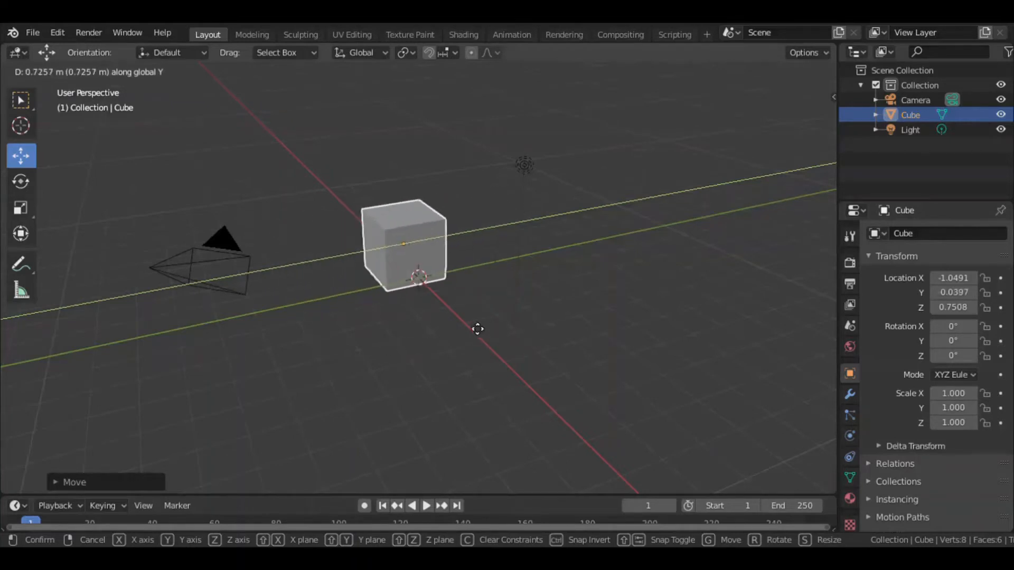
pyautogui.press('z')
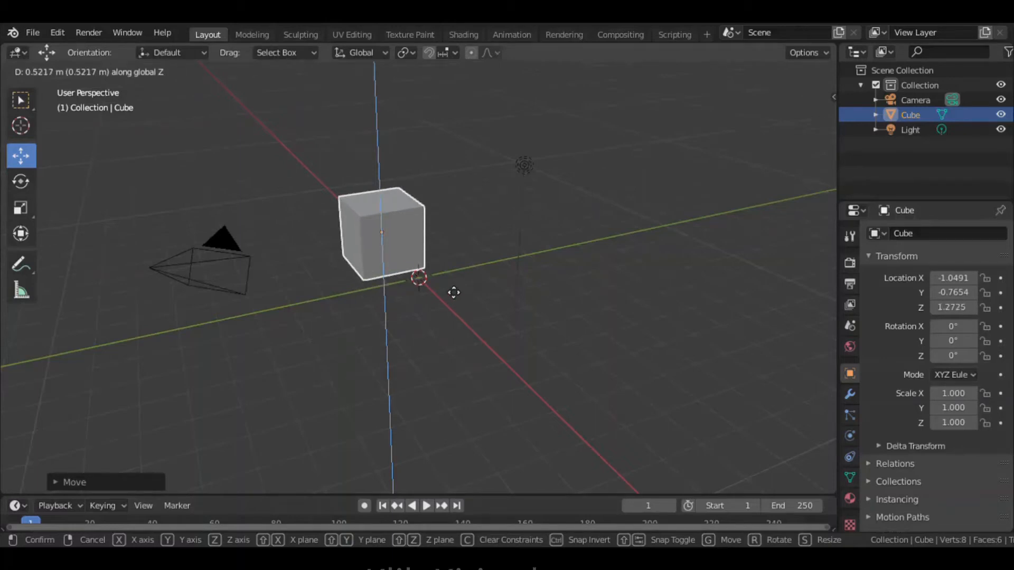
pyautogui.click(449, 292)
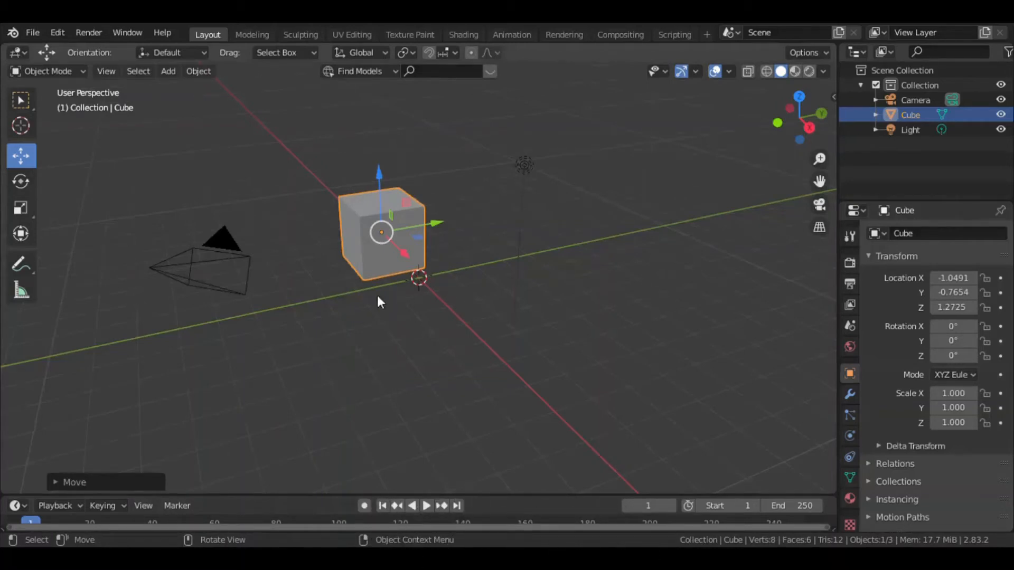
# Rotate the cube about individual axes and freely with the Rotate tool, to about X 377°, Y 218°, Z -379°.
pyautogui.click(21, 182)
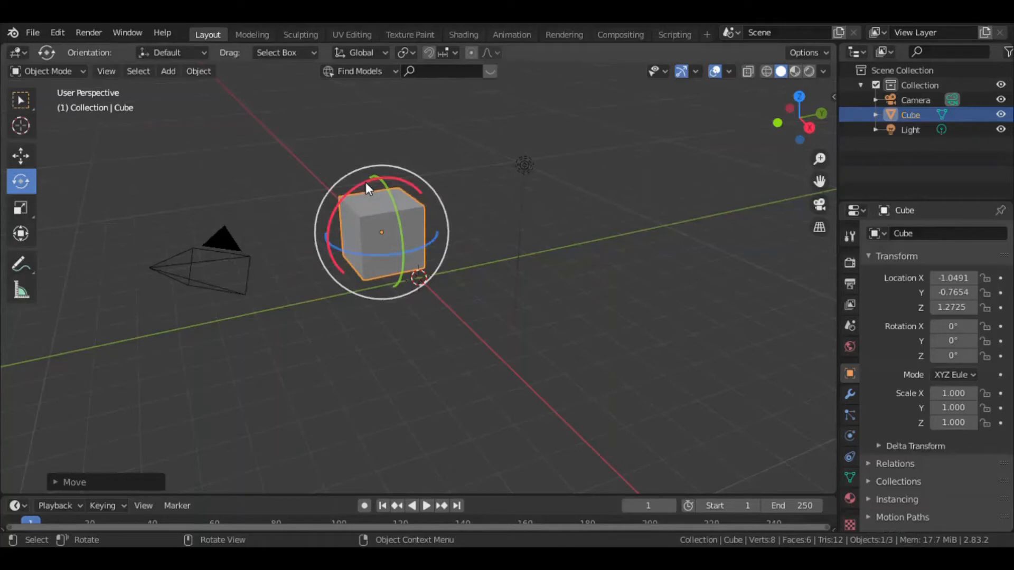
pyautogui.moveTo(365, 182); pyautogui.dragTo(347, 261)
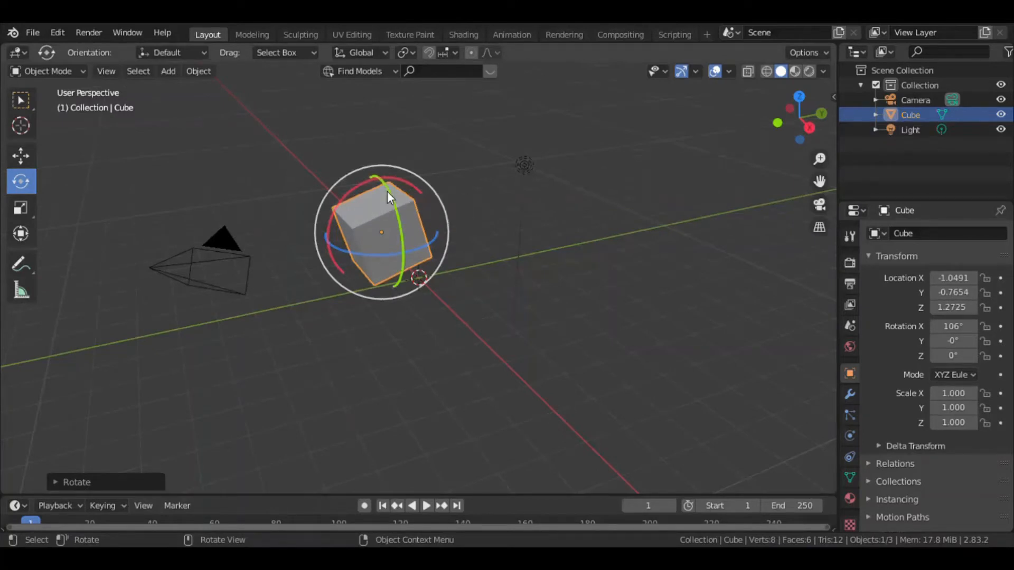
pyautogui.moveTo(390, 194); pyautogui.dragTo(393, 253)
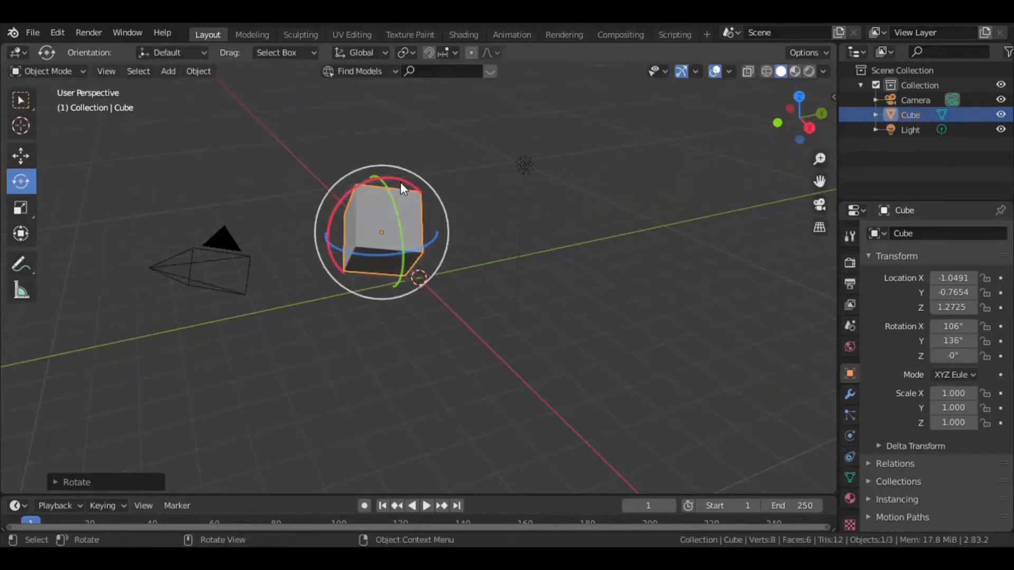
pyautogui.moveTo(398, 187); pyautogui.dragTo(396, 184)
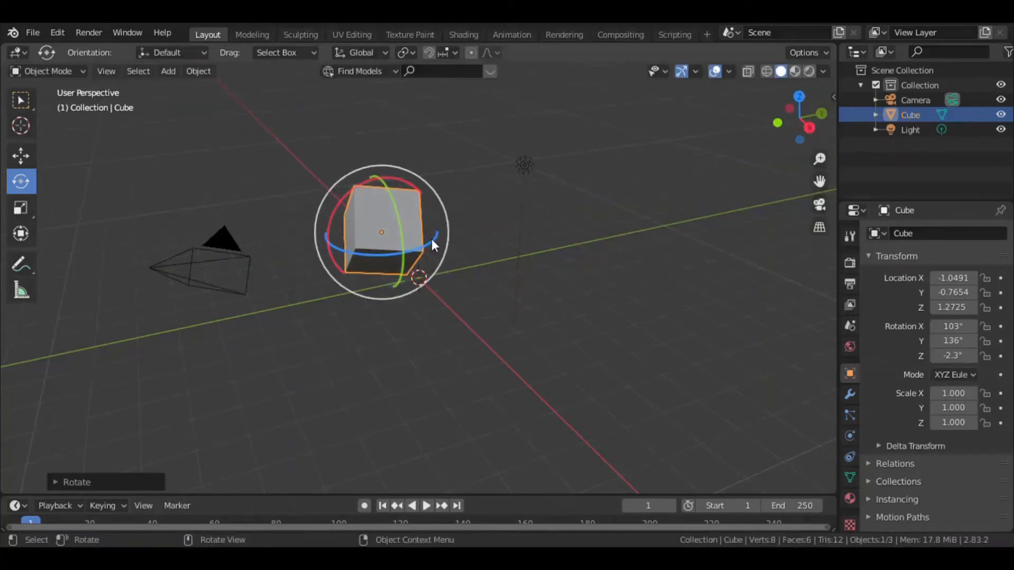
pyautogui.moveTo(430, 243)
pyautogui.mouseDown()
pyautogui.moveTo(400, 252)
pyautogui.moveTo(324, 234)
pyautogui.moveTo(352, 251)
pyautogui.moveTo(417, 264)
pyautogui.moveTo(428, 248)
pyautogui.mouseUp()
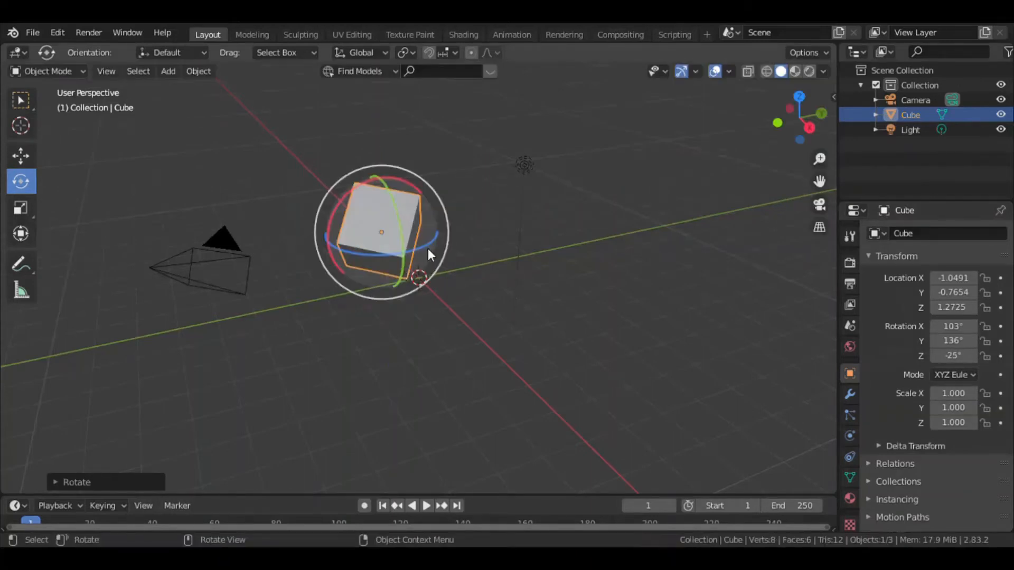
pyautogui.moveTo(365, 212); pyautogui.dragTo(411, 248)
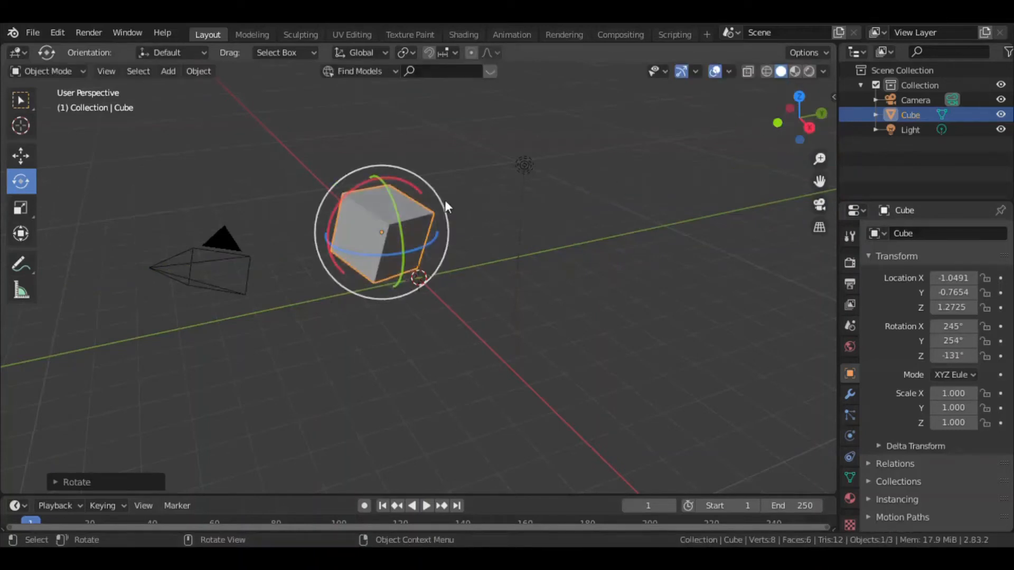
pyautogui.moveTo(407, 183); pyautogui.dragTo(356, 242)
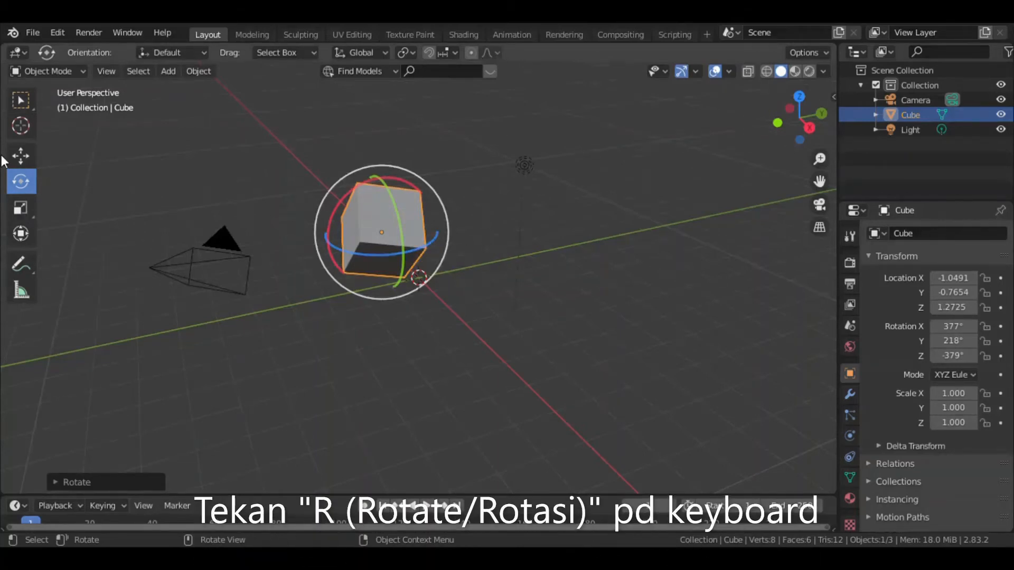
# Rotate the cube freely and about global Z and X, finishing about global Y at about X 1812°, Y 385°, Z -1784°.
pyautogui.click(20, 156)
pyautogui.press('r')
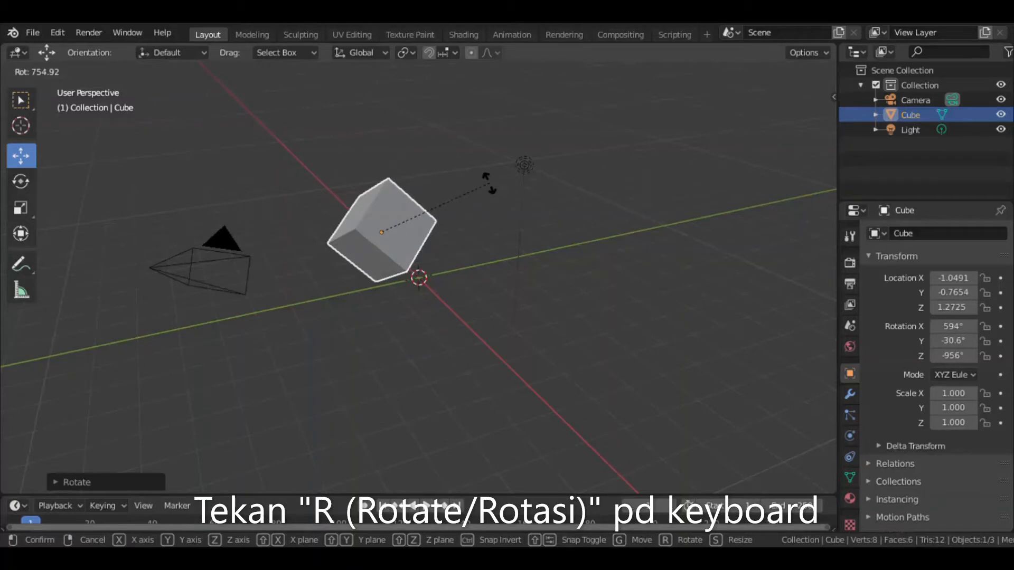
pyautogui.press('z')
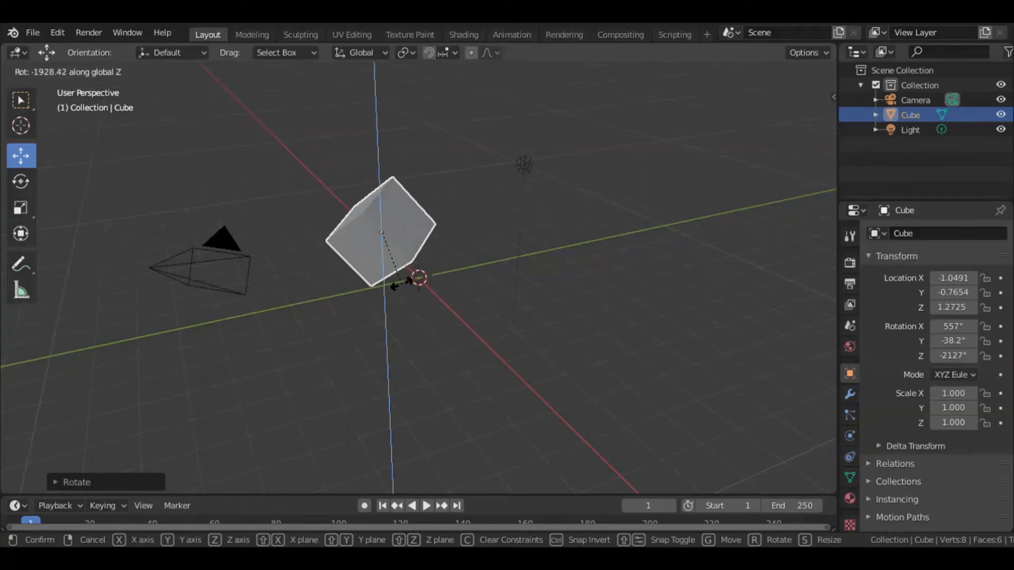
pyautogui.press('x')
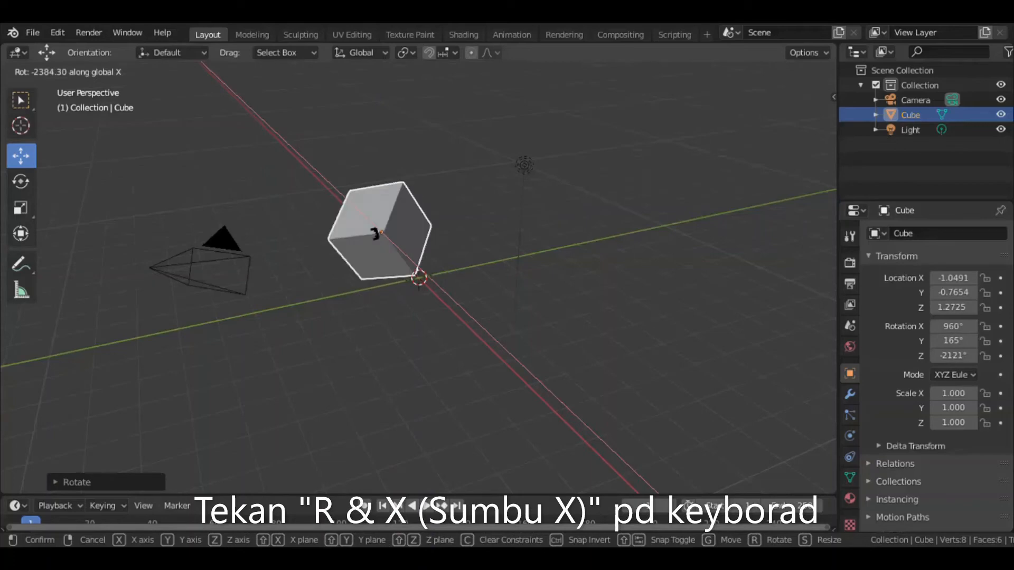
pyautogui.press('y')
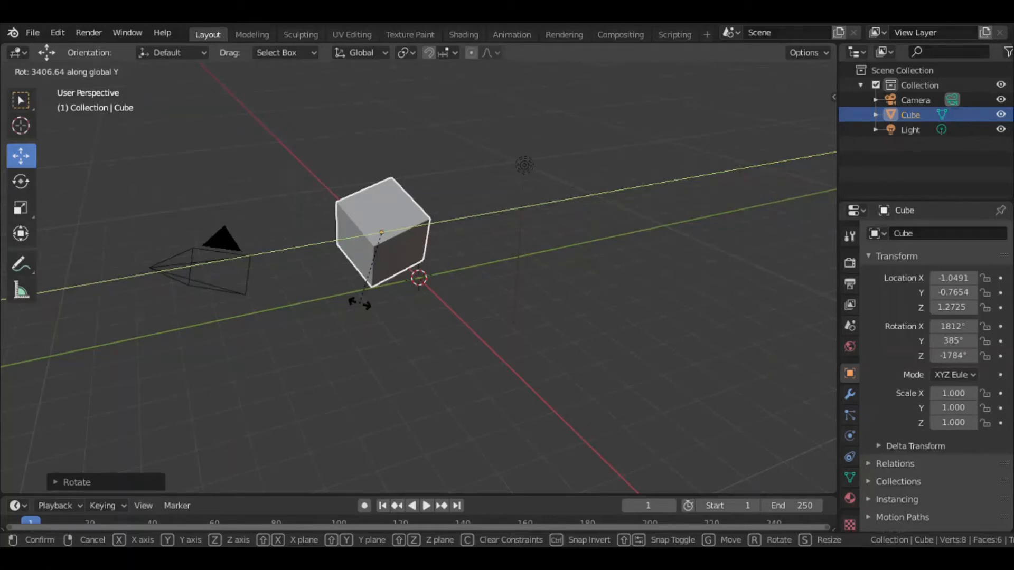
pyautogui.click(359, 304)
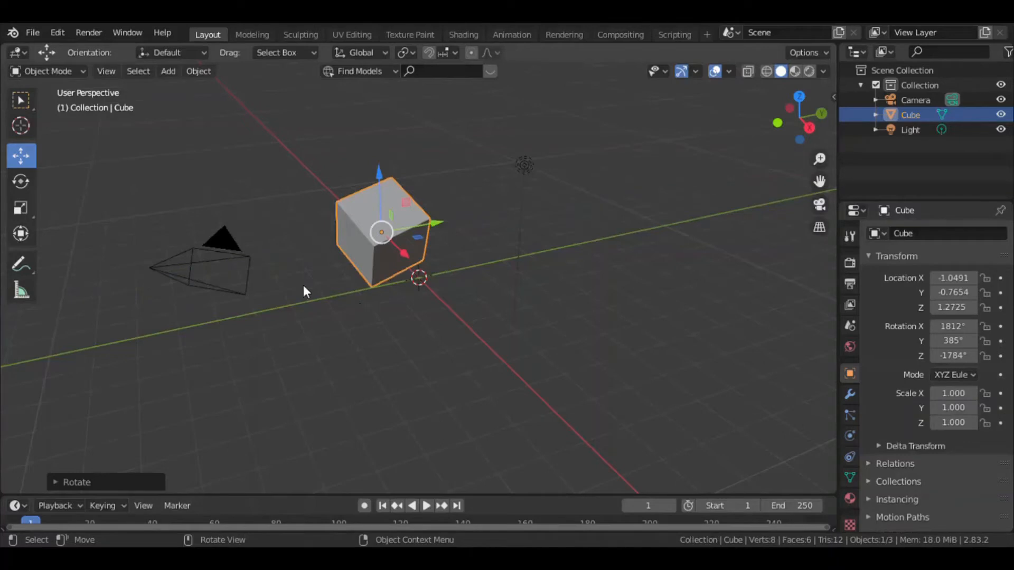
# Scale the cube along its individual axes with the Scale tool, to about X 1.411, Y 2.870, Z 0.828.
pyautogui.click(26, 183)
pyautogui.click(22, 212)
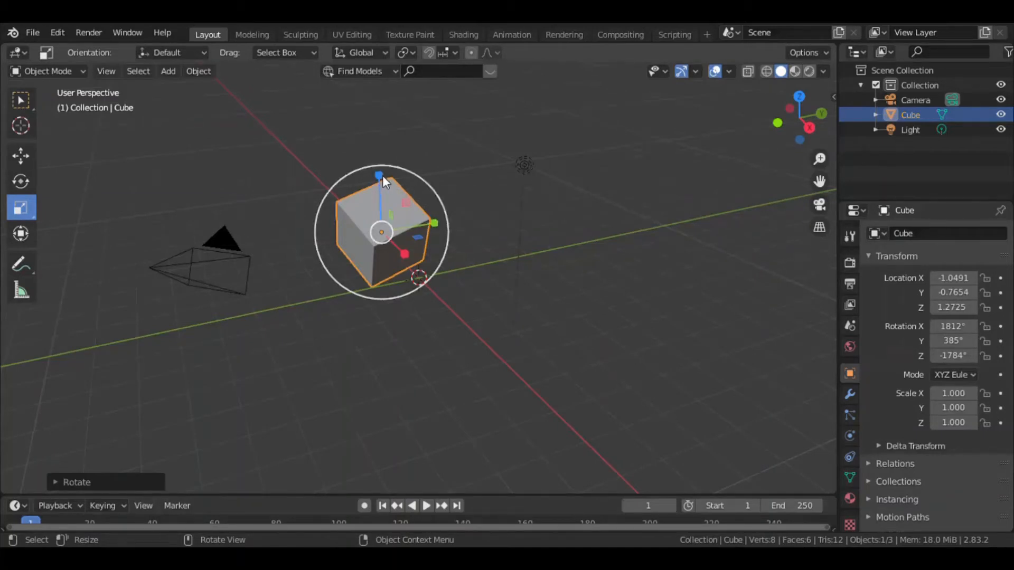
pyautogui.moveTo(379, 175); pyautogui.dragTo(399, 146)
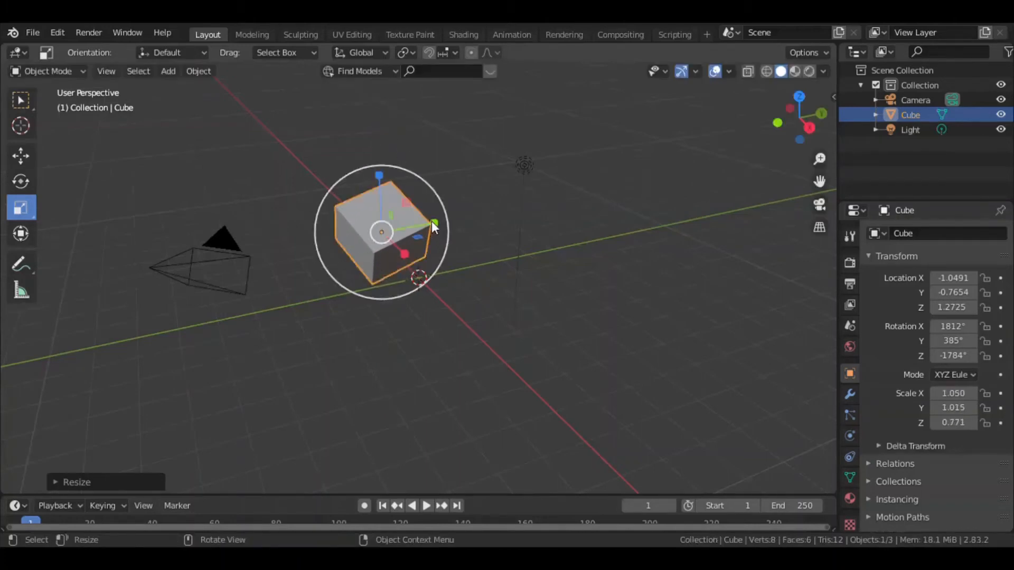
pyautogui.moveTo(432, 221); pyautogui.dragTo(454, 219)
pyautogui.moveTo(404, 252); pyautogui.dragTo(416, 289)
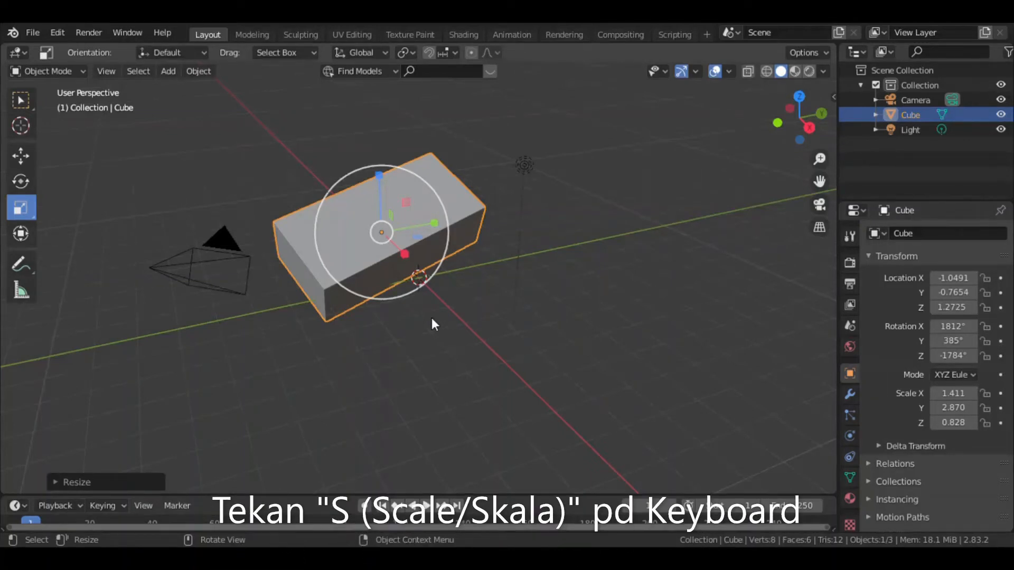
# Try scaling the cube along global Z and X, and finish along global Y at about X 1.382, Y -1.849, Z 0.826.
pyautogui.press('s')
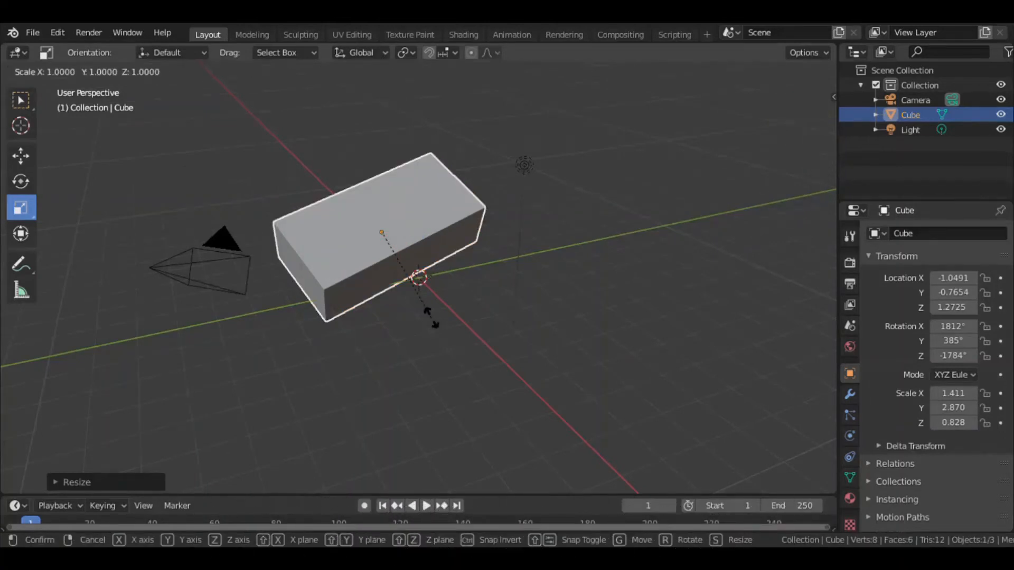
pyautogui.press('z')
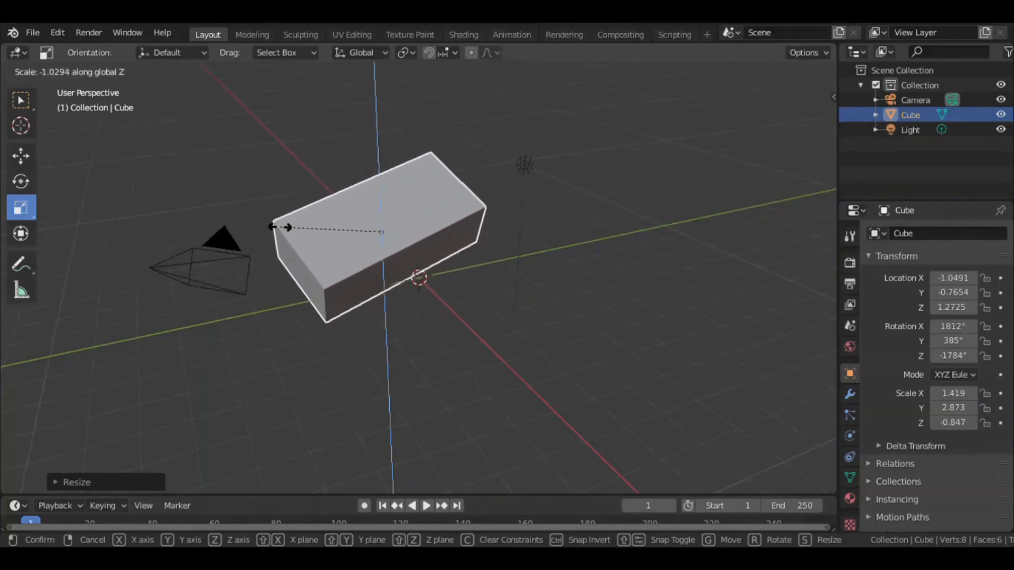
pyautogui.press('x')
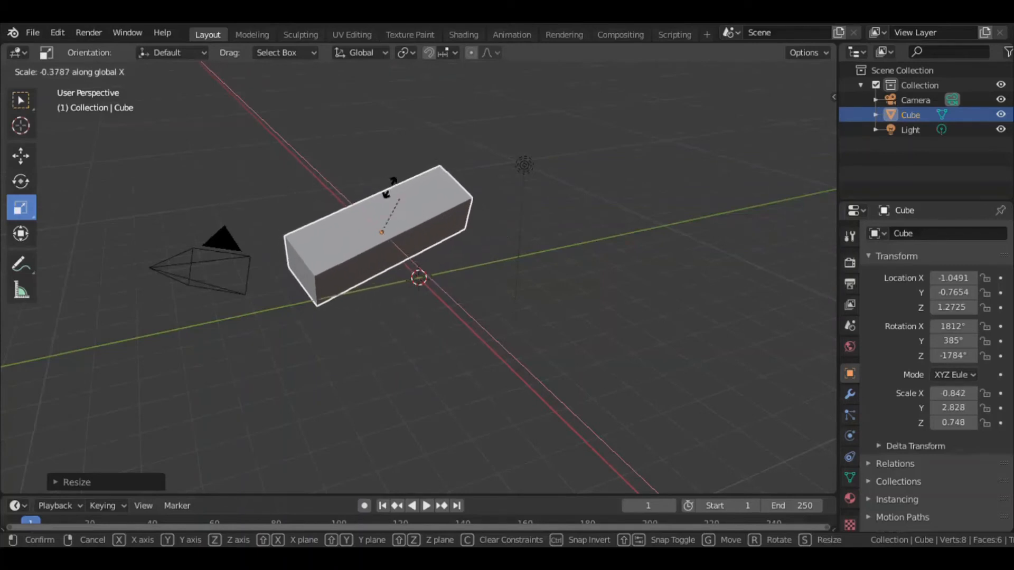
pyautogui.press('y')
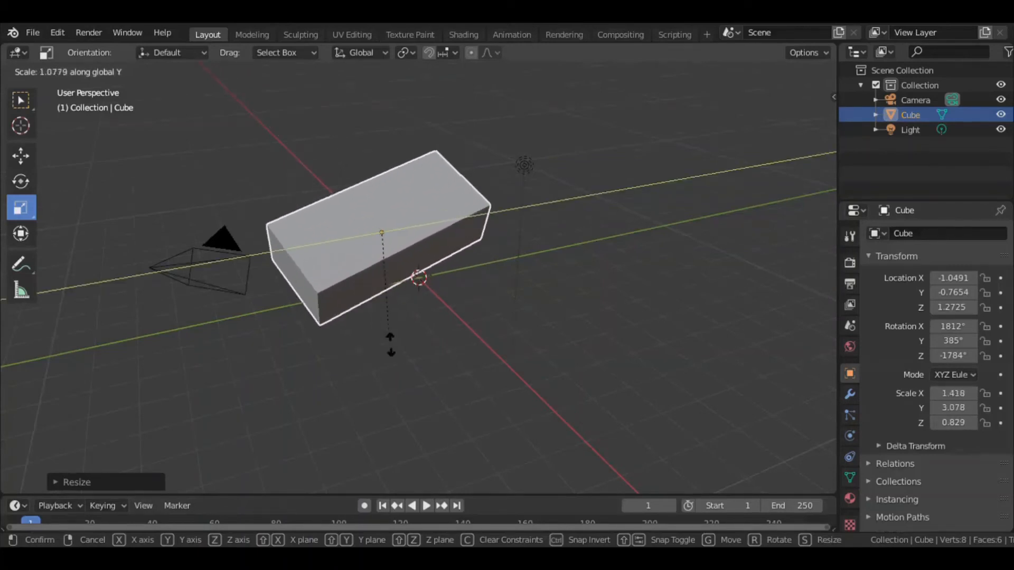
pyautogui.click(331, 198)
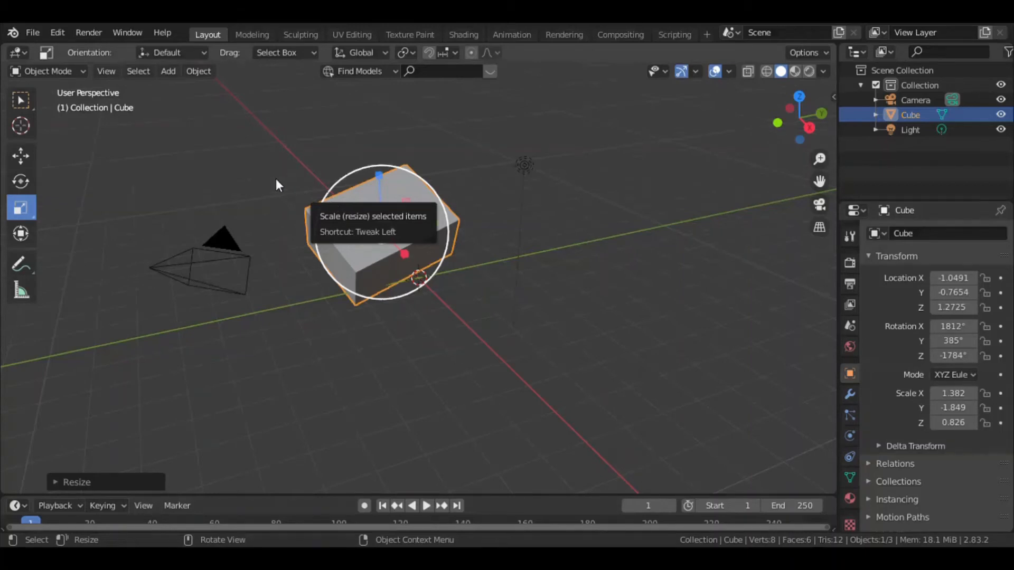
# Examine the scaled cube from several sides and from below, and deselect it.
pyautogui.moveTo(493, 262)
pyautogui.mouseDown(button='middle')
pyautogui.moveTo(484, 277)
pyautogui.moveTo(490, 241)
pyautogui.moveTo(480, 273)
pyautogui.mouseUp(button='middle')
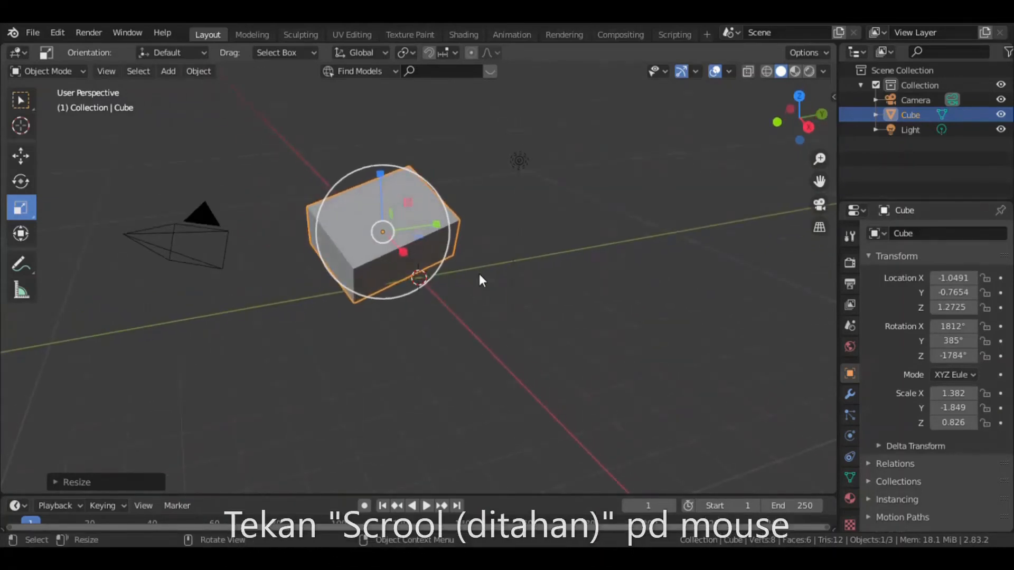
pyautogui.moveTo(482, 303); pyautogui.dragTo(647, 287, button='middle')
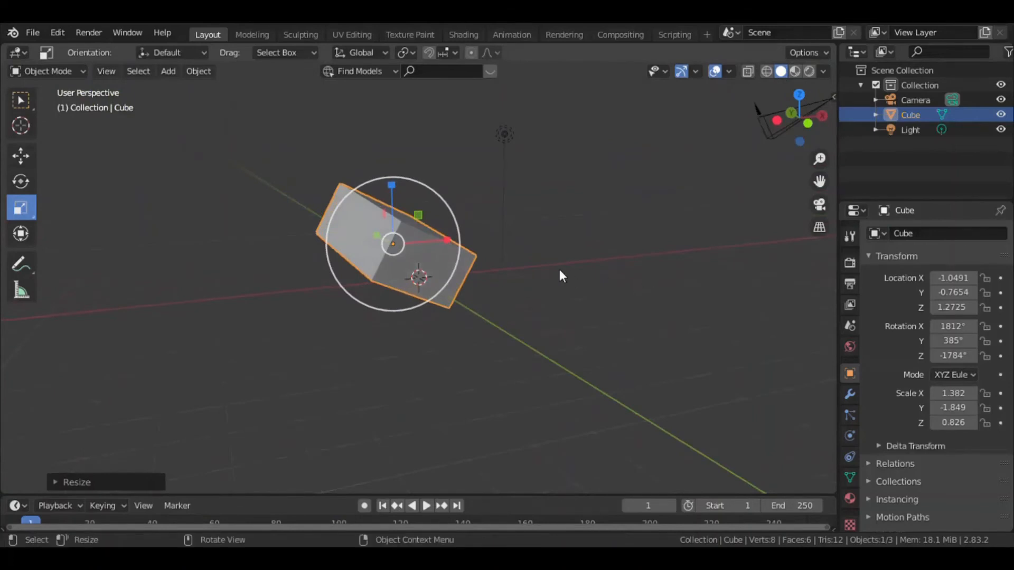
pyautogui.moveTo(581, 267); pyautogui.dragTo(431, 147, button='middle')
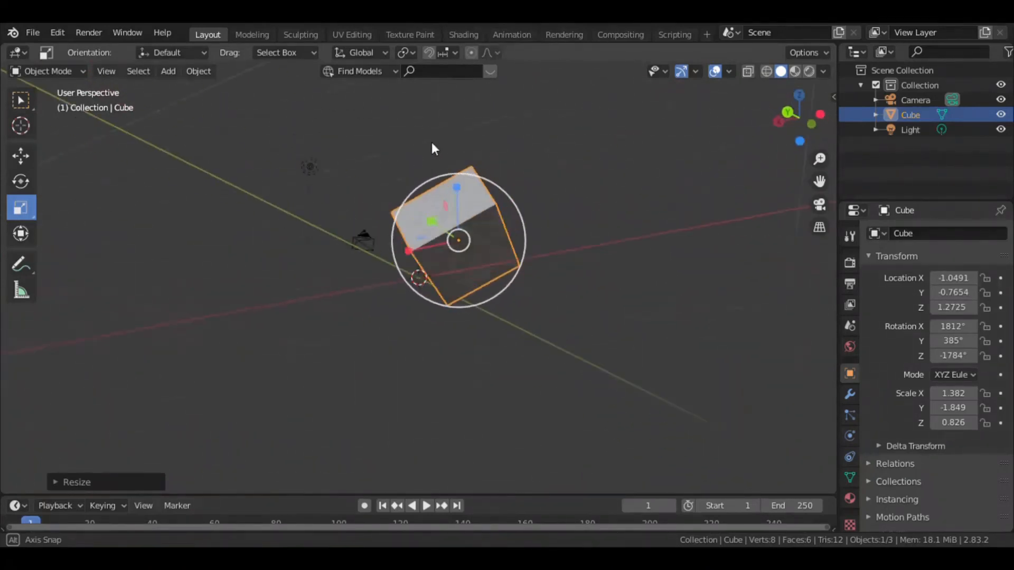
pyautogui.click(579, 239)
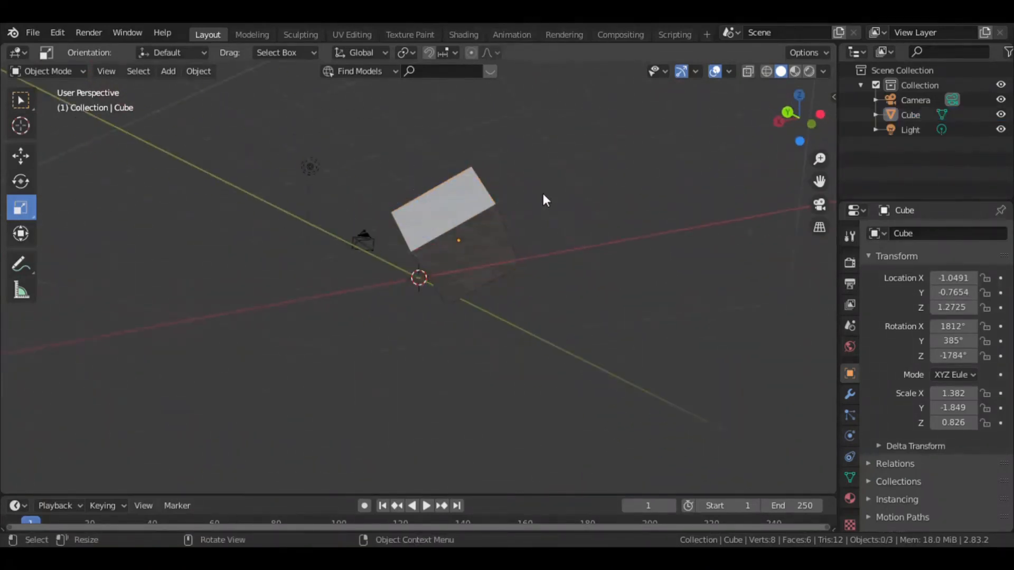
pyautogui.moveTo(529, 189); pyautogui.dragTo(460, 217, button='middle')
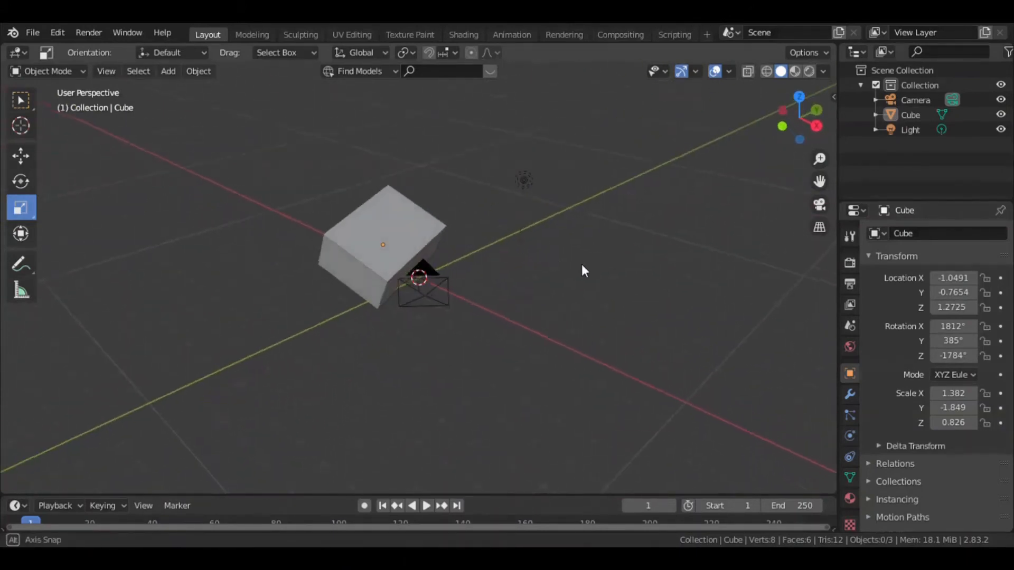
pyautogui.moveTo(583, 269); pyautogui.dragTo(532, 260, button='middle')
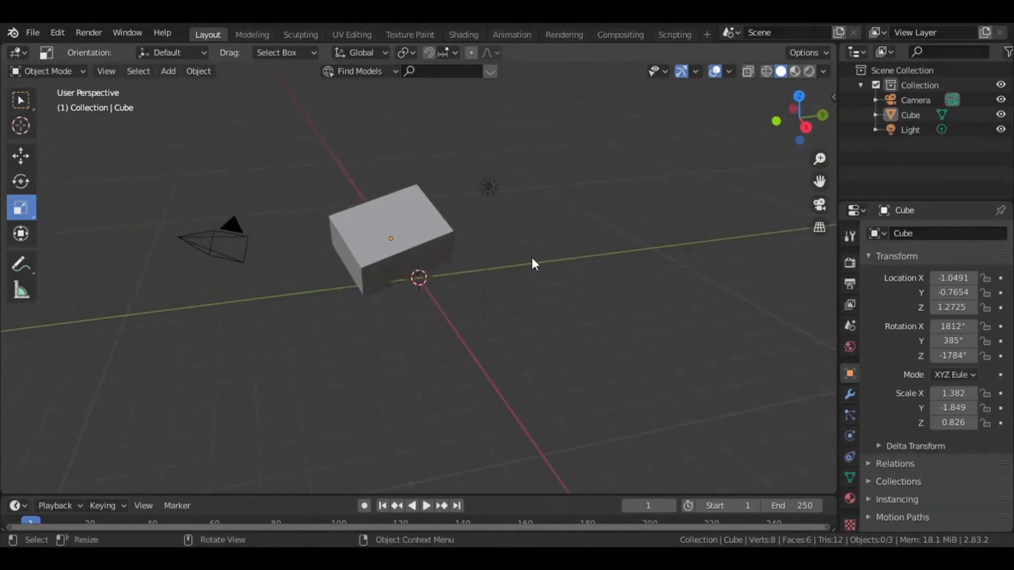
# Try Solid and Material Preview viewport shading and examine the cube from another side.
pyautogui.press('z')
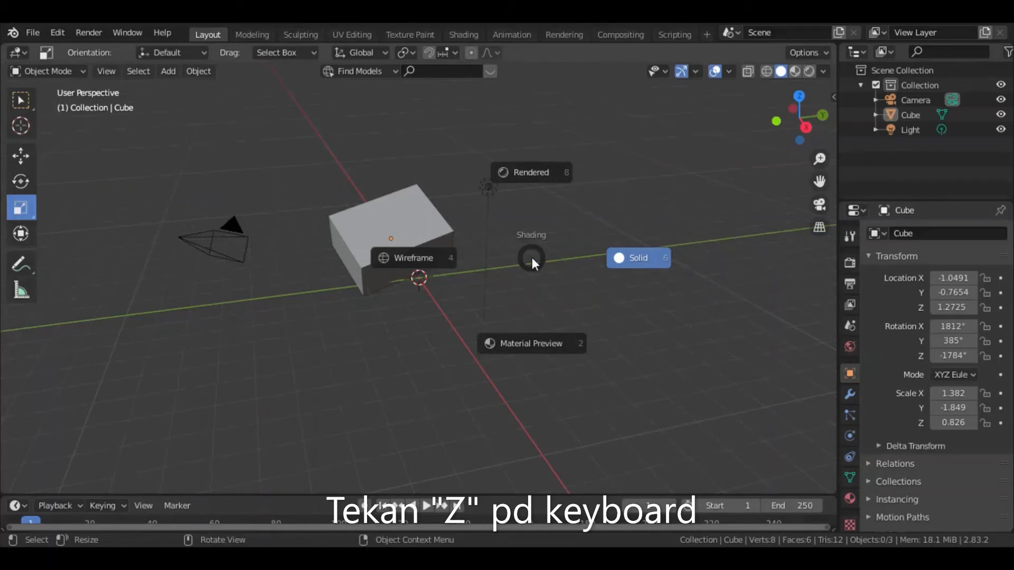
pyautogui.click(639, 258)
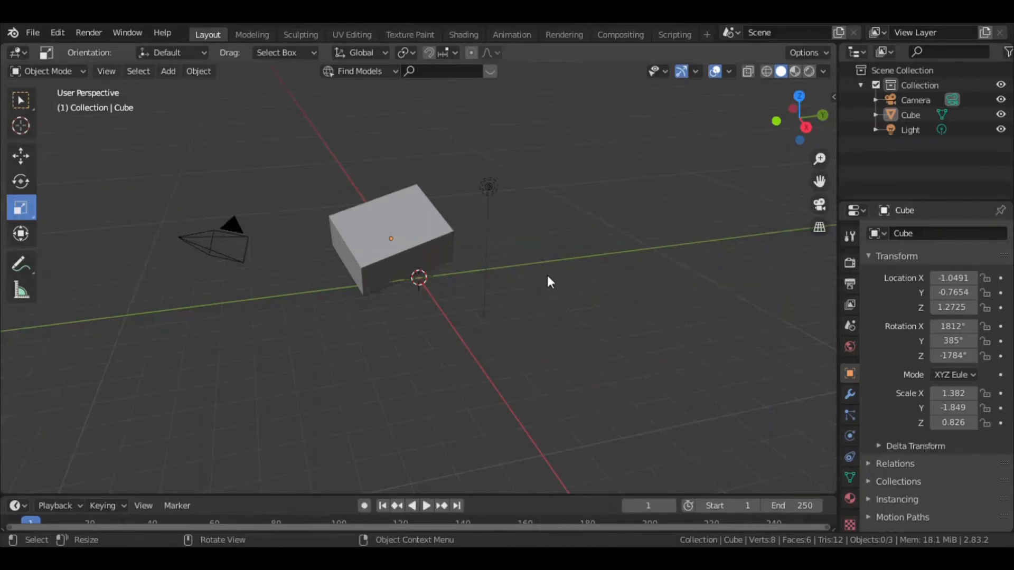
pyautogui.press('z')
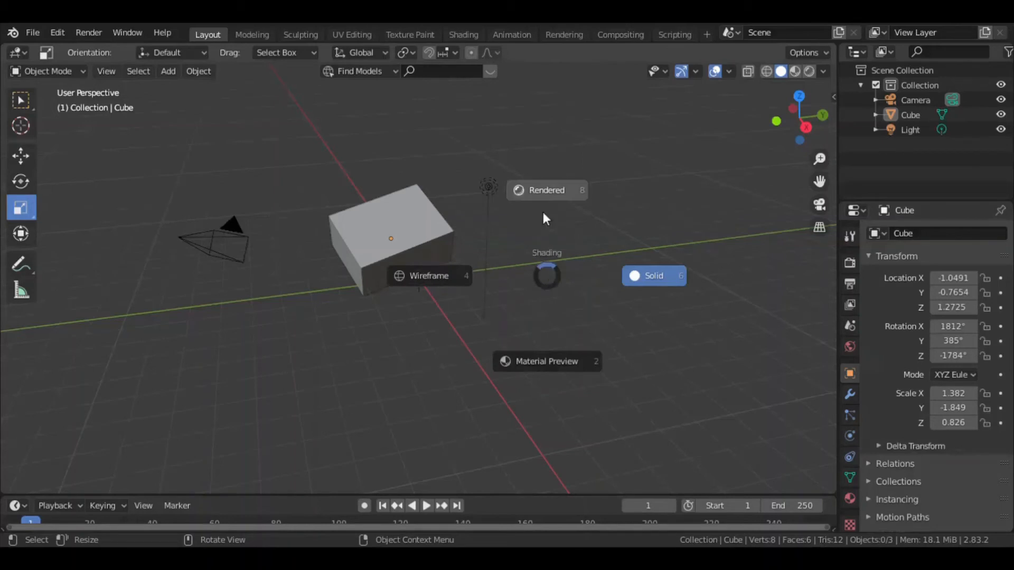
pyautogui.click(540, 362)
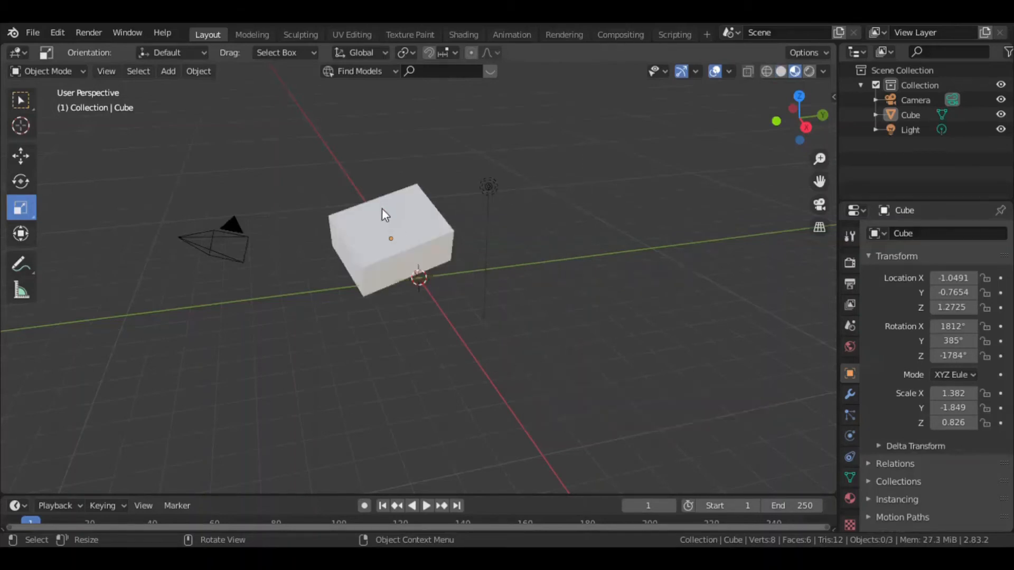
pyautogui.moveTo(418, 250); pyautogui.dragTo(480, 257, button='middle')
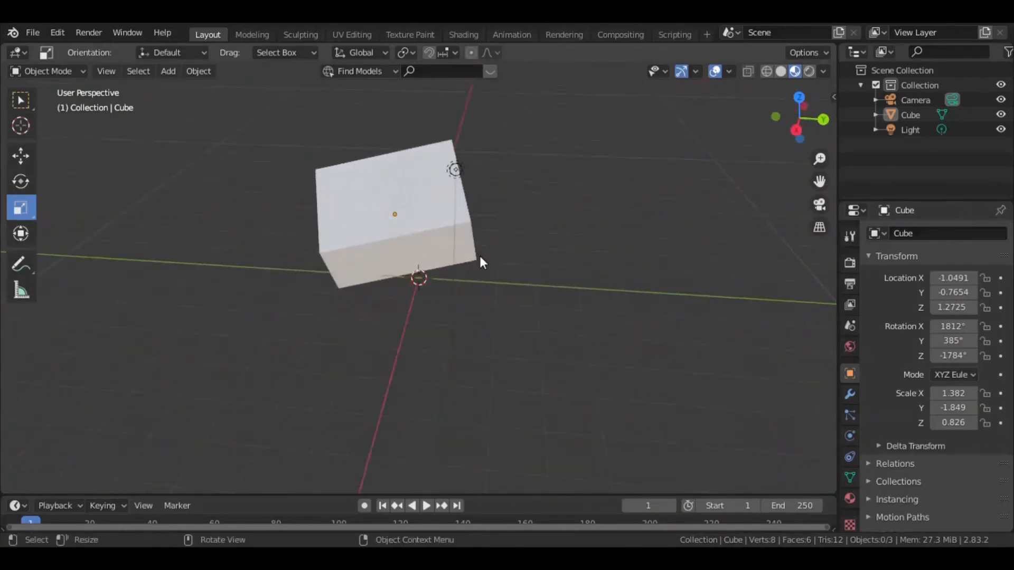
# Switch the viewport shading to Wireframe and examine the cube's edges from different angles.
pyautogui.press('z')
pyautogui.click(359, 252)
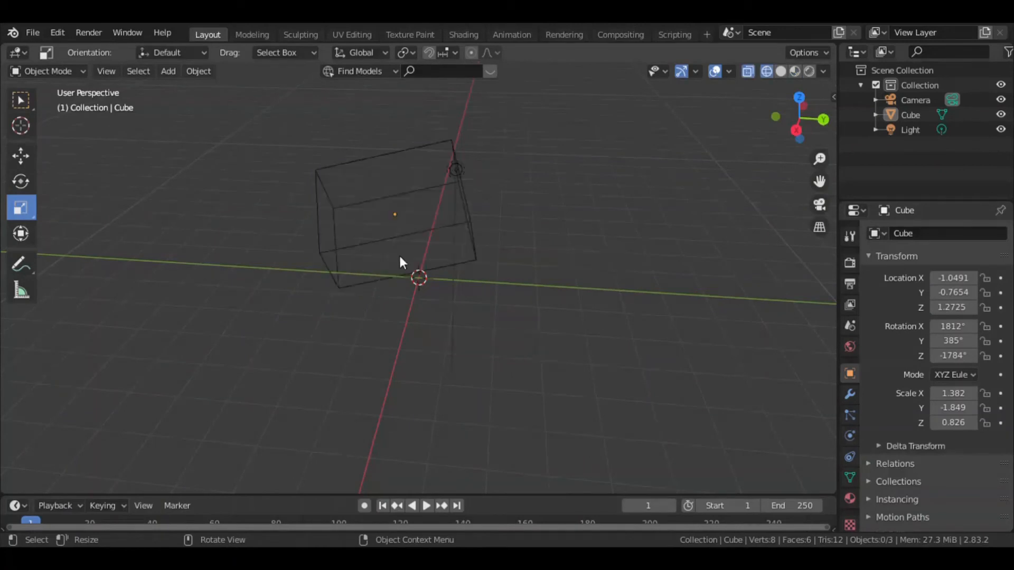
pyautogui.moveTo(524, 234); pyautogui.dragTo(624, 217, button='middle')
pyautogui.moveTo(648, 206); pyautogui.dragTo(498, 245, button='middle')
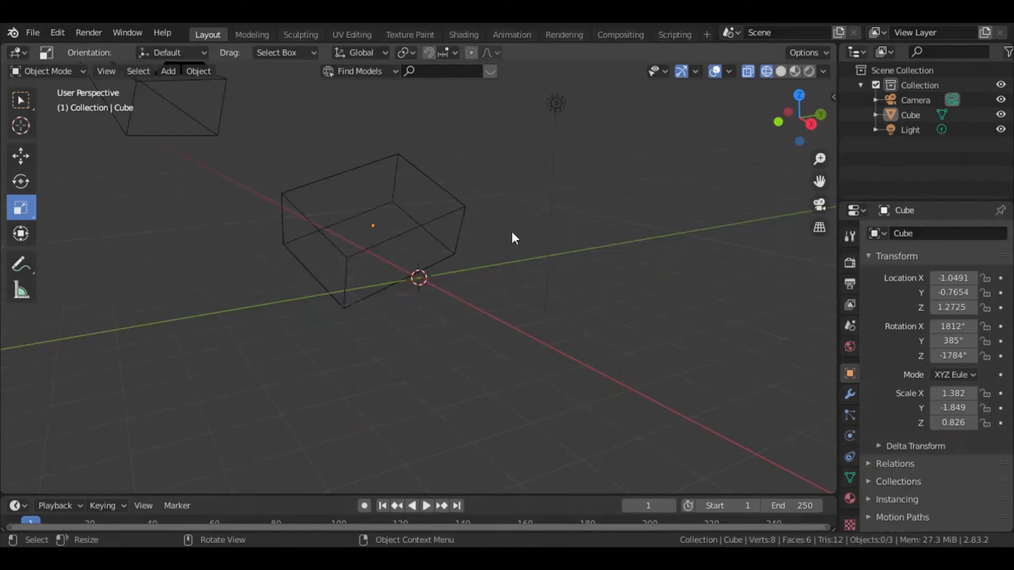
pyautogui.moveTo(516, 235)
pyautogui.mouseDown(button='middle')
pyautogui.moveTo(429, 217)
pyautogui.moveTo(521, 233)
pyautogui.mouseUp(button='middle')
# Switch the viewport shading to Rendered and examine how the light falls on the cube.
pyautogui.press('z')
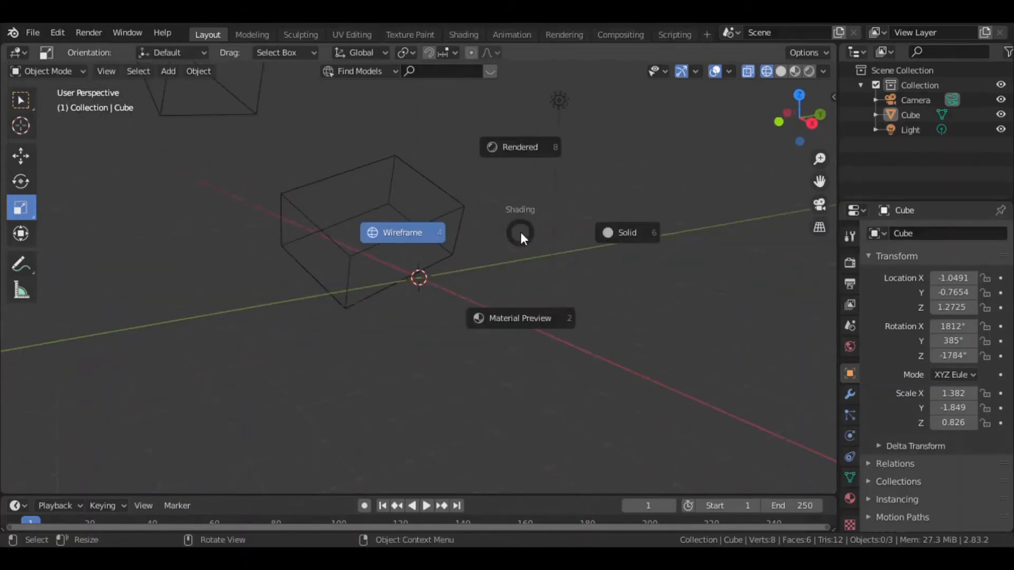
pyautogui.click(521, 147)
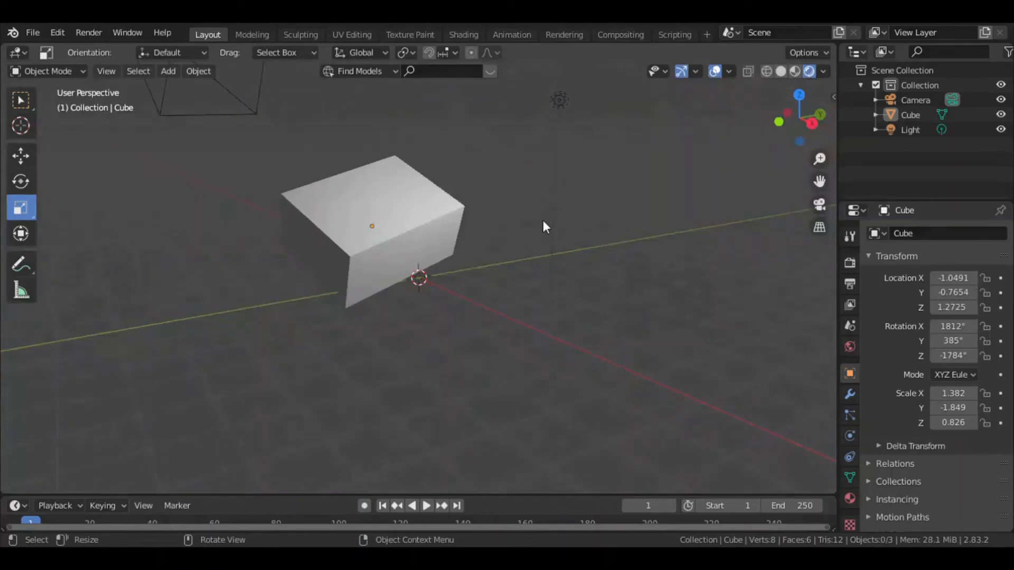
pyautogui.moveTo(542, 223); pyautogui.dragTo(450, 233, button='middle')
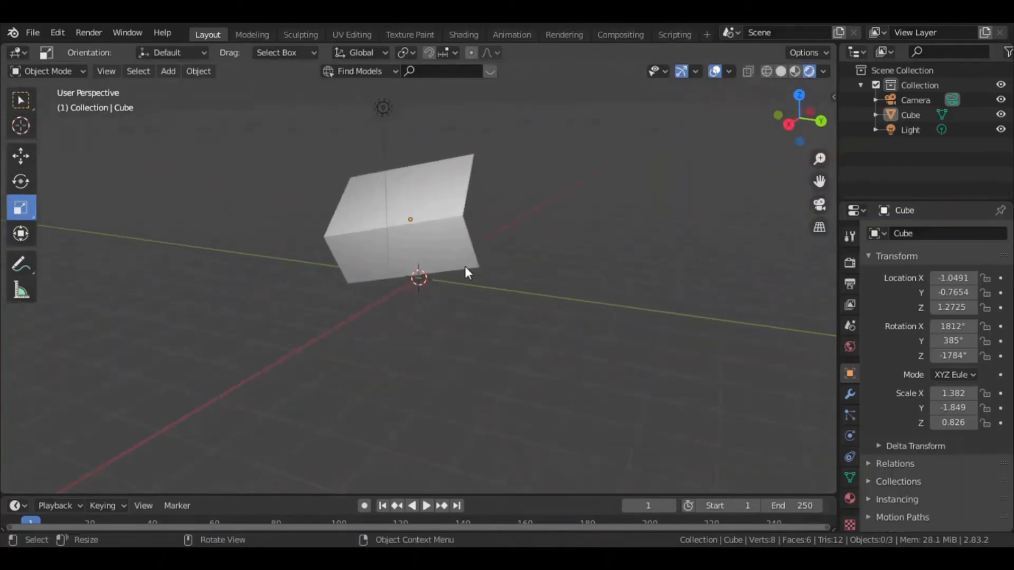
pyautogui.moveTo(510, 254); pyautogui.dragTo(457, 261, button='middle')
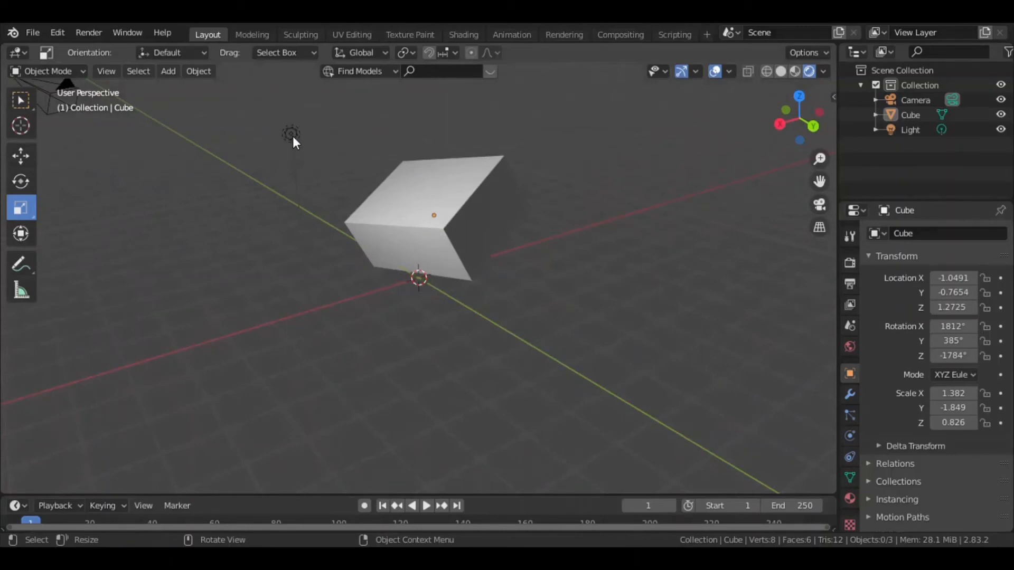
# Select the light and move it along the Y axis to about -1.82 m with the Move tool.
pyautogui.moveTo(293, 136); pyautogui.dragTo(600, 207, button='middle')
pyautogui.click(556, 121)
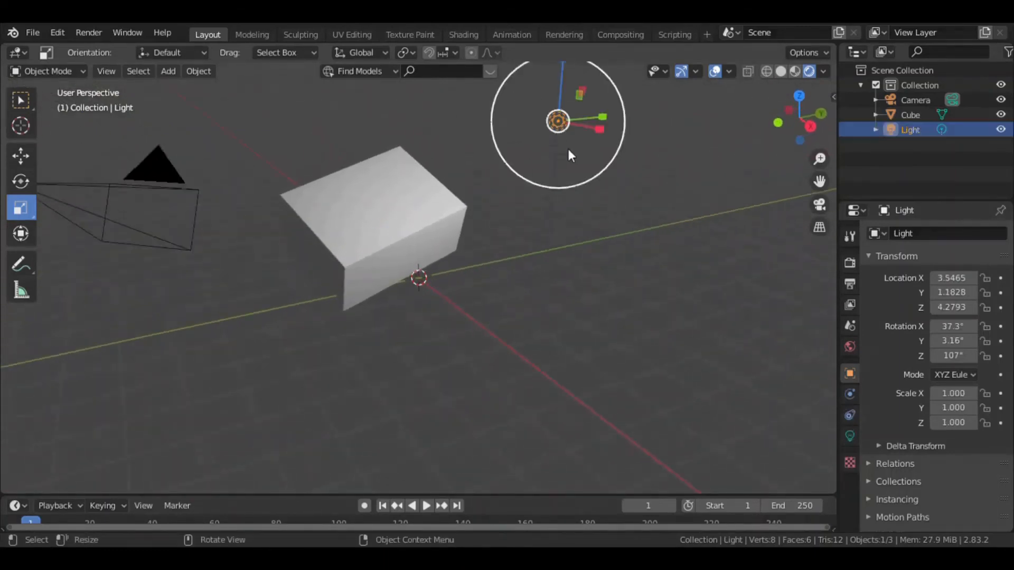
pyautogui.click(30, 157)
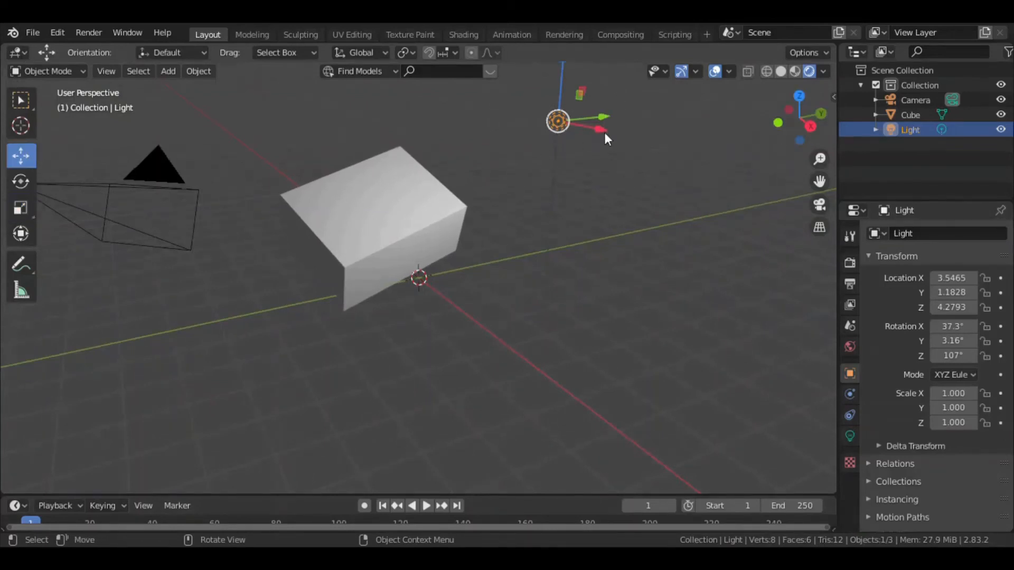
pyautogui.moveTo(602, 116); pyautogui.dragTo(457, 174)
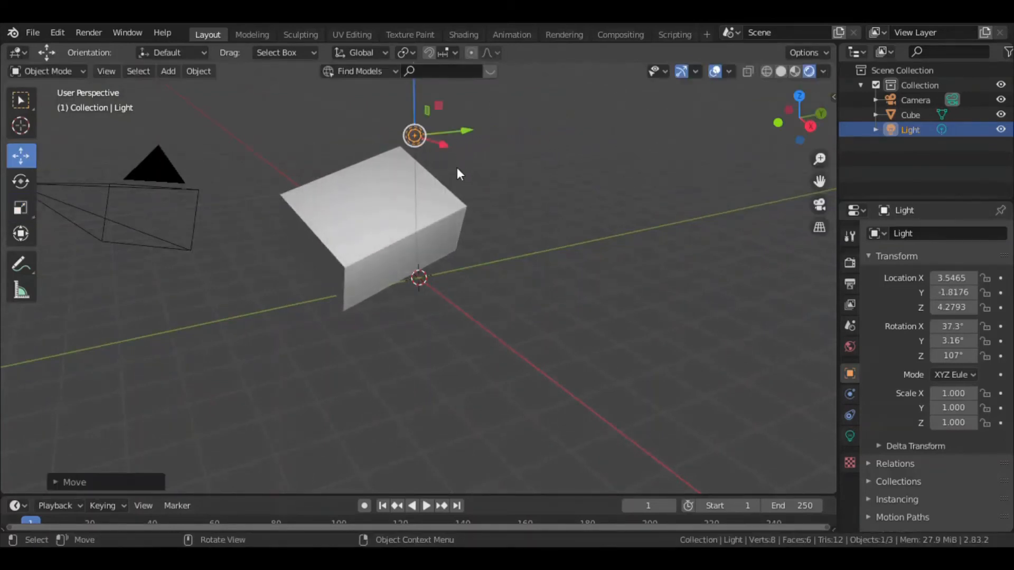
# Move the light along X to about 2.83 m and lower it along Z to about 3.37 m.
pyautogui.moveTo(457, 174); pyautogui.dragTo(554, 192, button='middle')
pyautogui.moveTo(519, 137); pyautogui.dragTo(463, 236, button='middle')
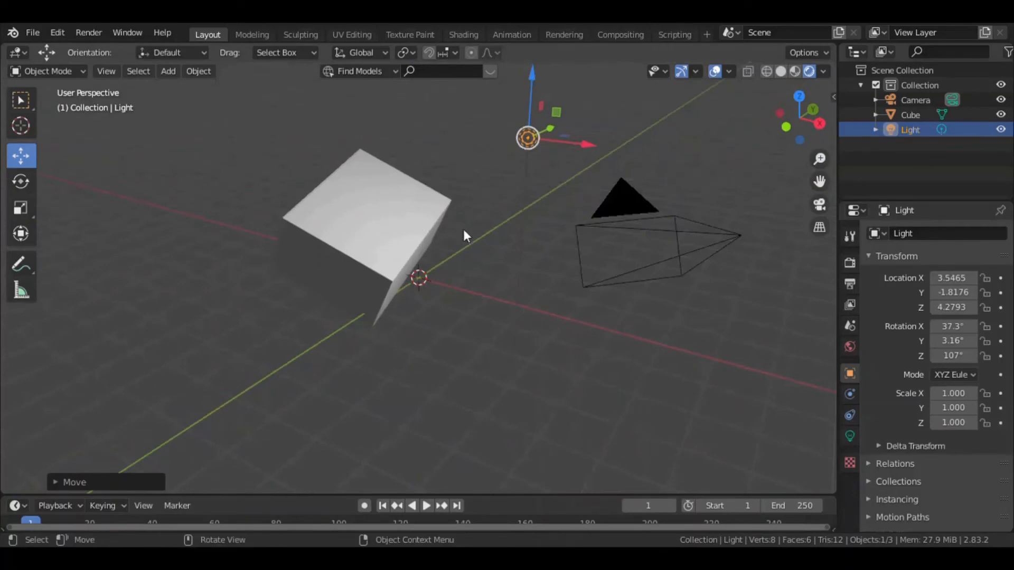
pyautogui.moveTo(567, 143); pyautogui.dragTo(543, 145)
pyautogui.moveTo(543, 145); pyautogui.dragTo(311, 134, button='middle')
pyautogui.moveTo(252, 84); pyautogui.dragTo(274, 179)
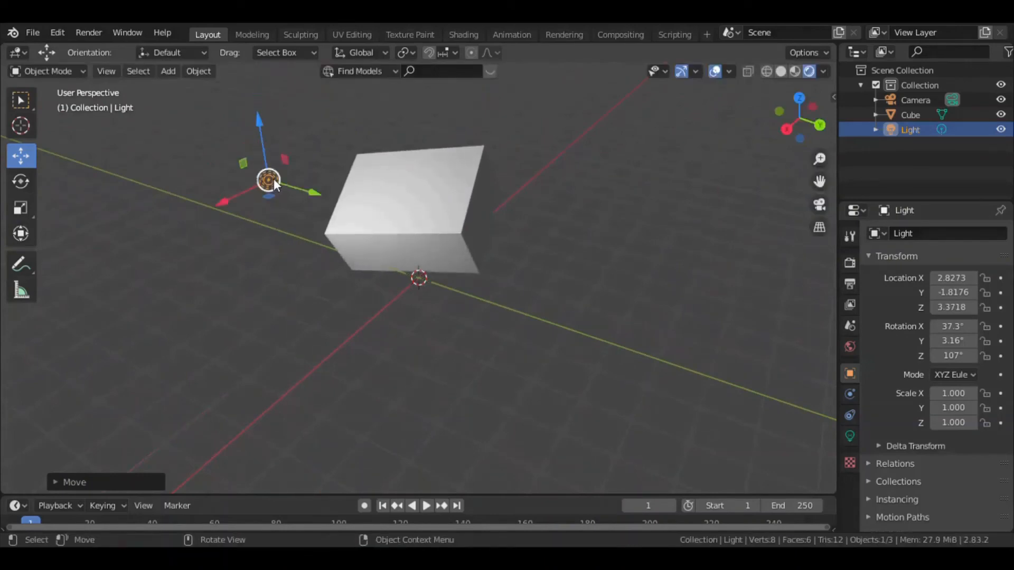
# Move the light along the X axis to about 2.69 m and deselect it.
pyautogui.press('g')
pyautogui.press('x')
pyautogui.click(254, 199)
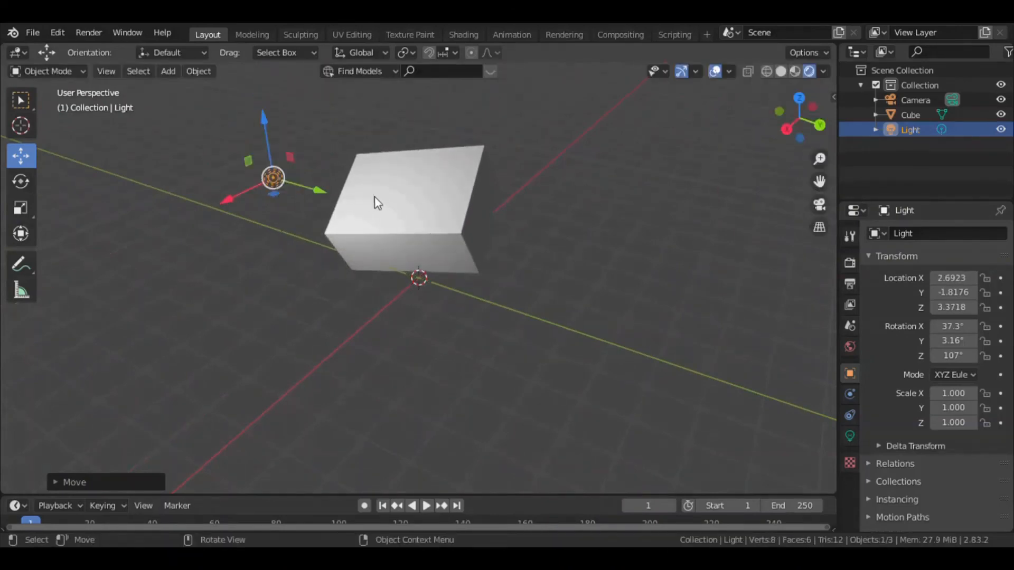
pyautogui.moveTo(376, 199); pyautogui.dragTo(505, 204, button='middle')
pyautogui.click(517, 209)
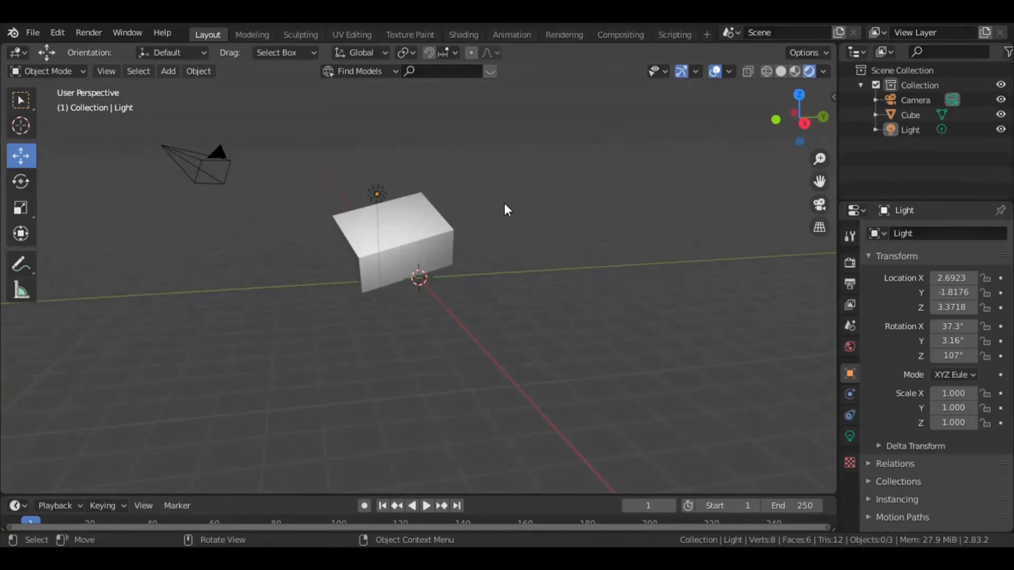
# Switch the viewport shading back to Solid.
pyautogui.press('z')
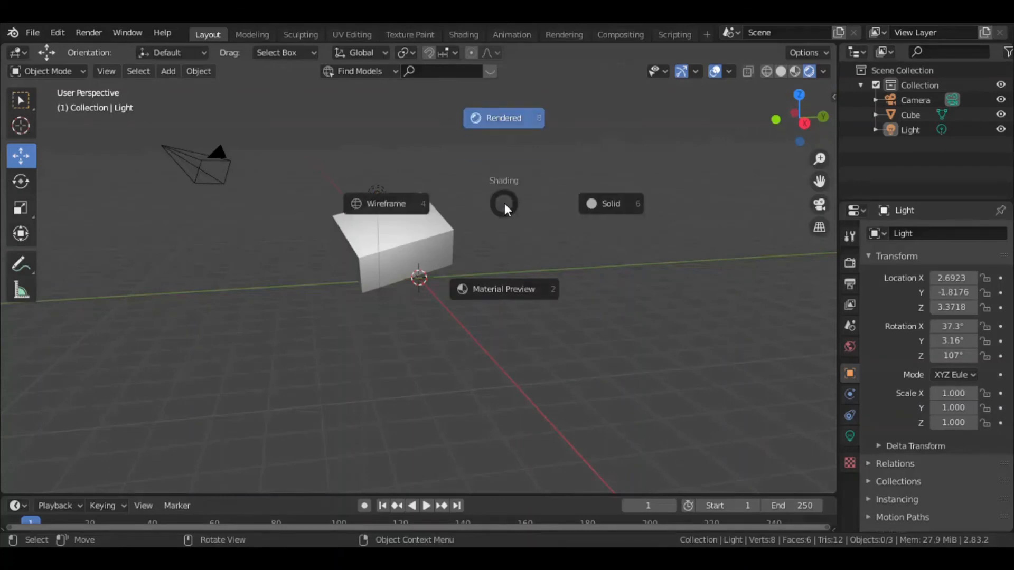
pyautogui.click(610, 204)
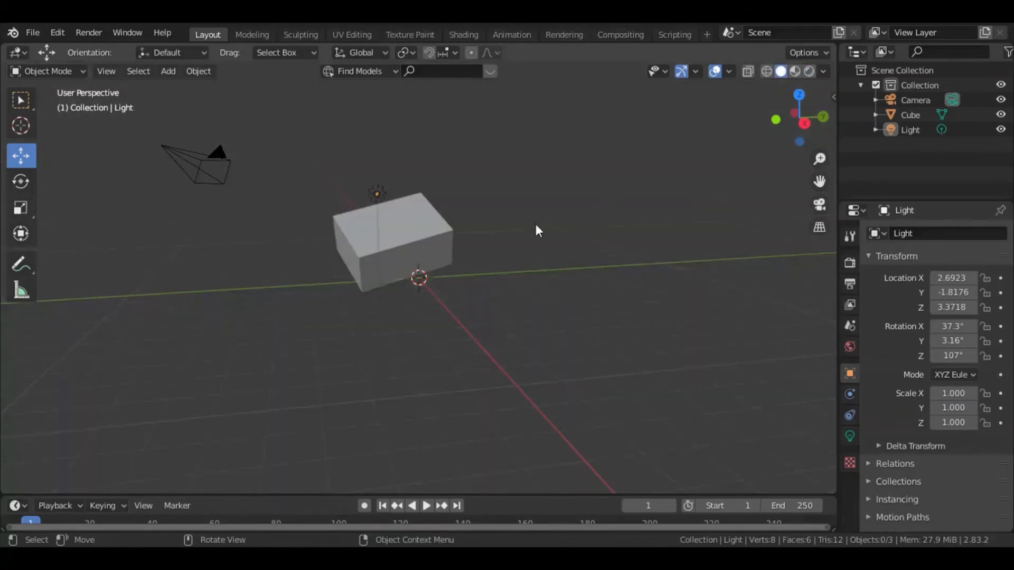
pyautogui.moveTo(536, 228)
pyautogui.mouseDown(button='middle')
pyautogui.moveTo(543, 215)
pyautogui.moveTo(327, 214)
pyautogui.moveTo(595, 233)
pyautogui.moveTo(601, 203)
pyautogui.moveTo(524, 218)
pyautogui.mouseUp(button='middle')
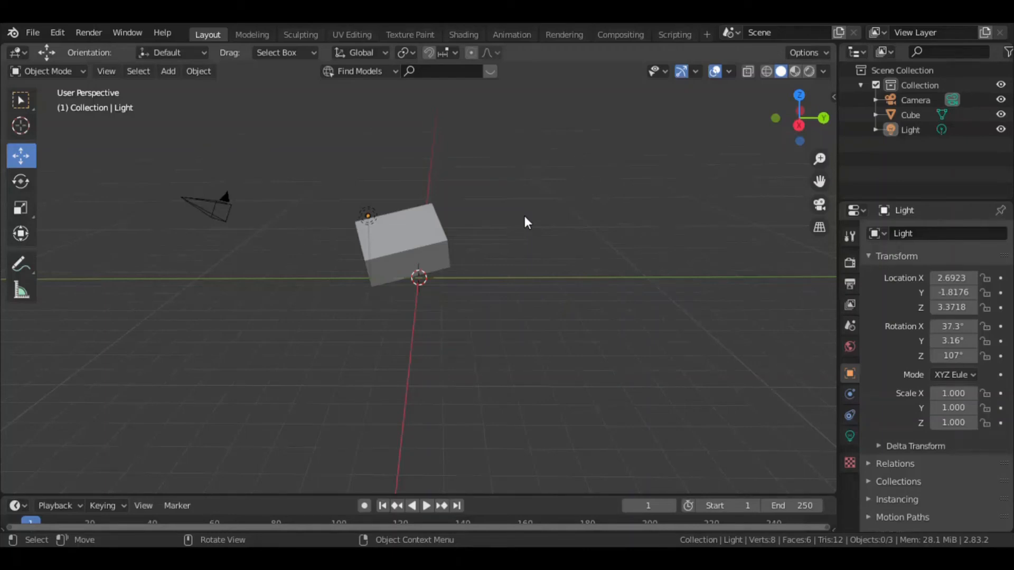
# Examine the scene in the Top orthographic view and the Back orthographic view.
pyautogui.press('`')
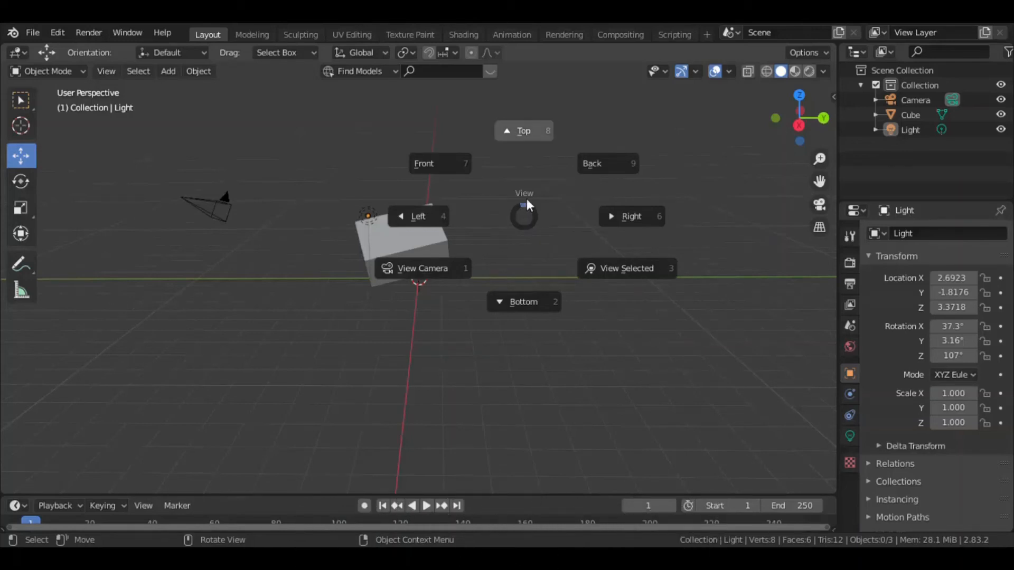
pyautogui.click(523, 129)
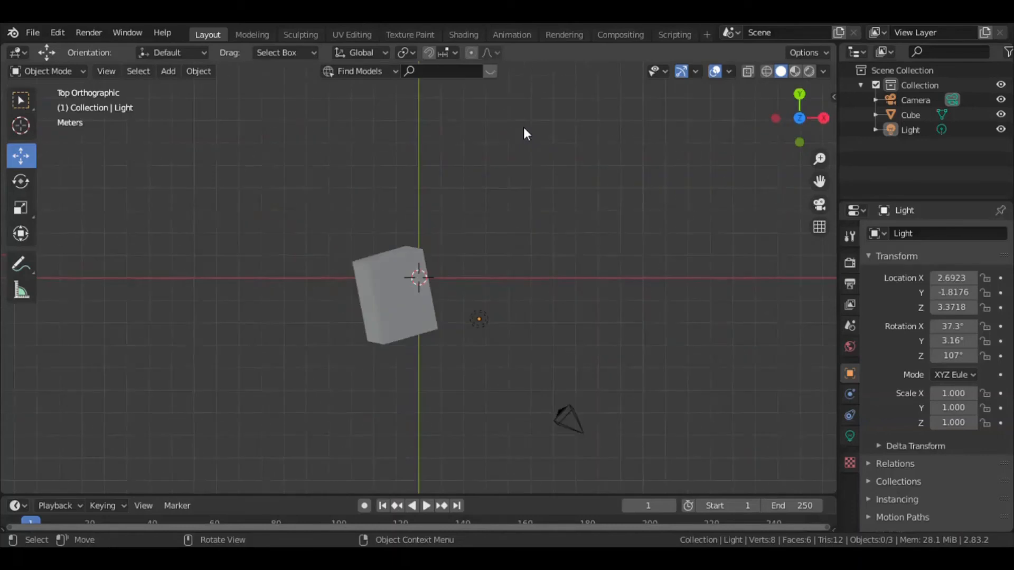
pyautogui.scroll(-4, 505, 249)
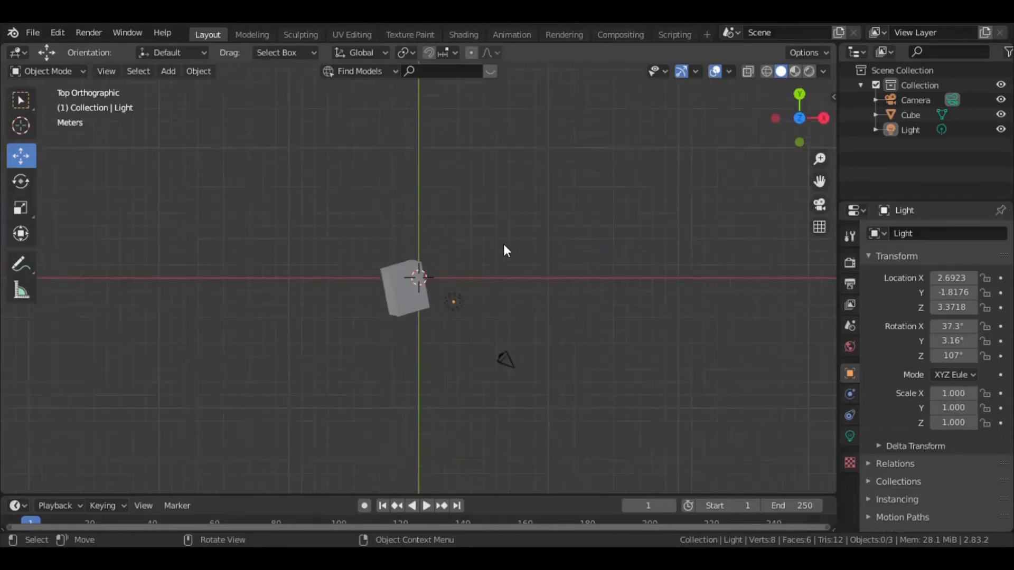
pyautogui.scroll(2, 514, 262)
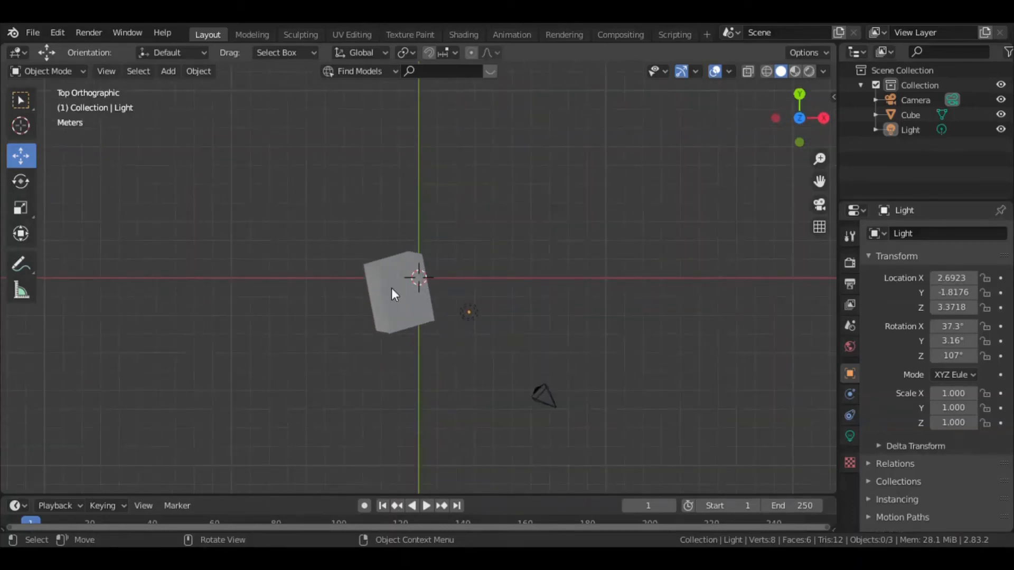
pyautogui.press('`')
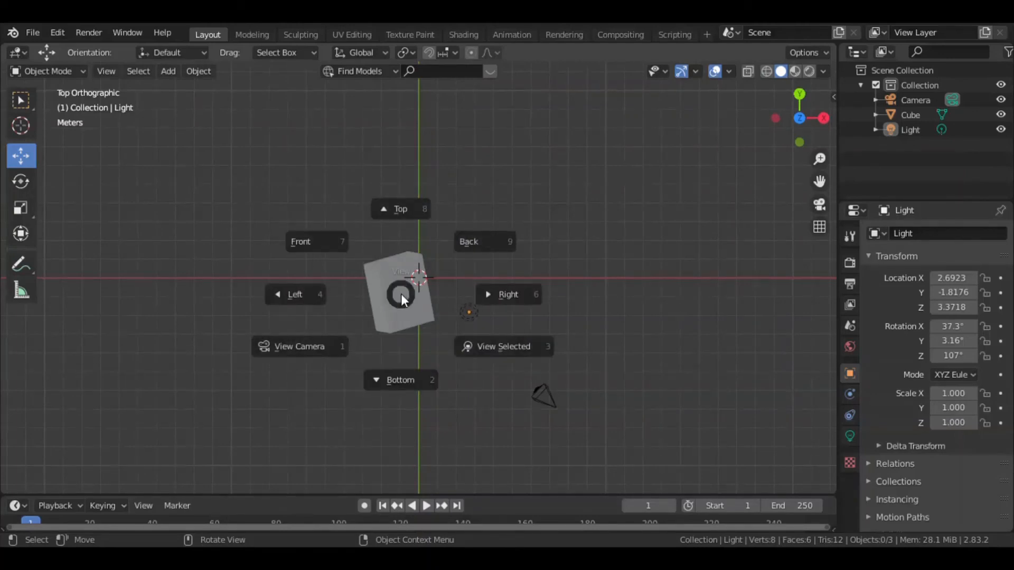
pyautogui.click(501, 246)
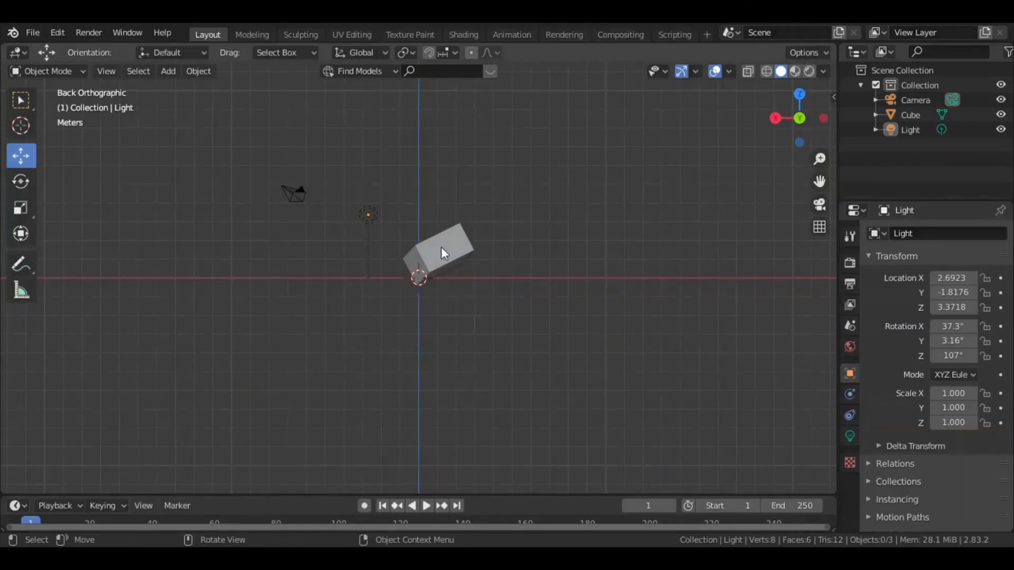
# Examine the scene in the Right orthographic view and the Front orthographic view.
pyautogui.press('`')
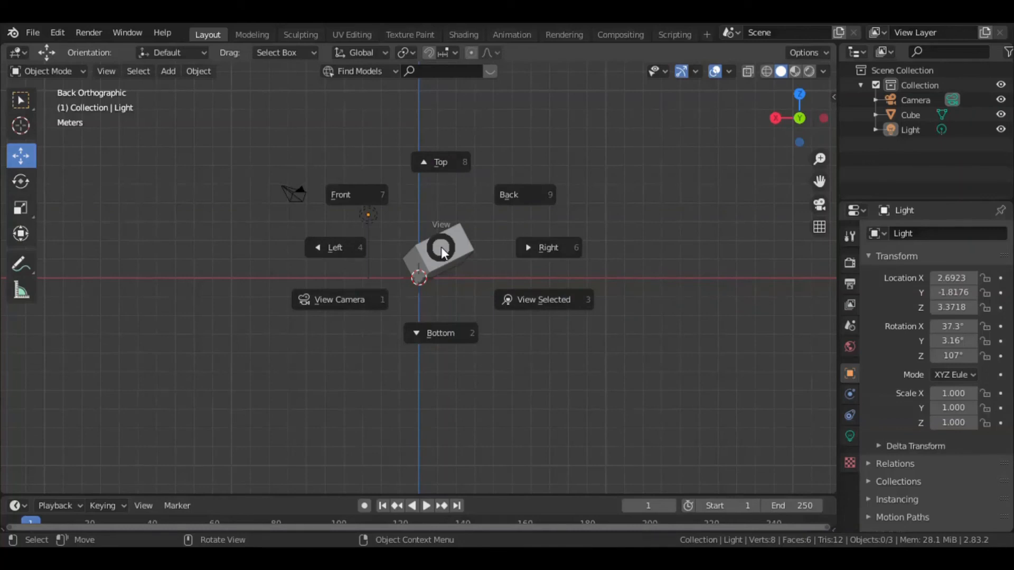
pyautogui.click(540, 251)
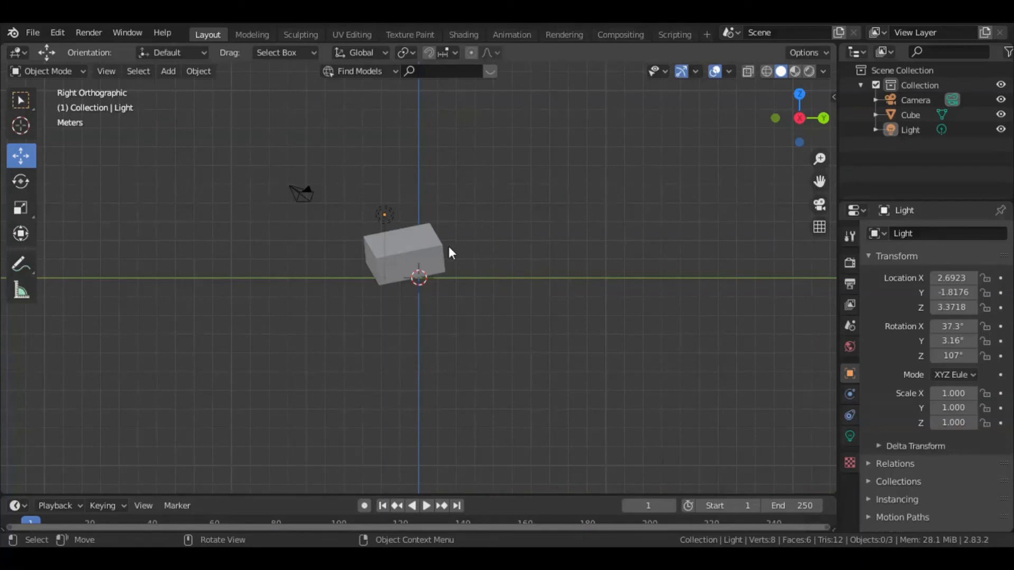
pyautogui.press('`')
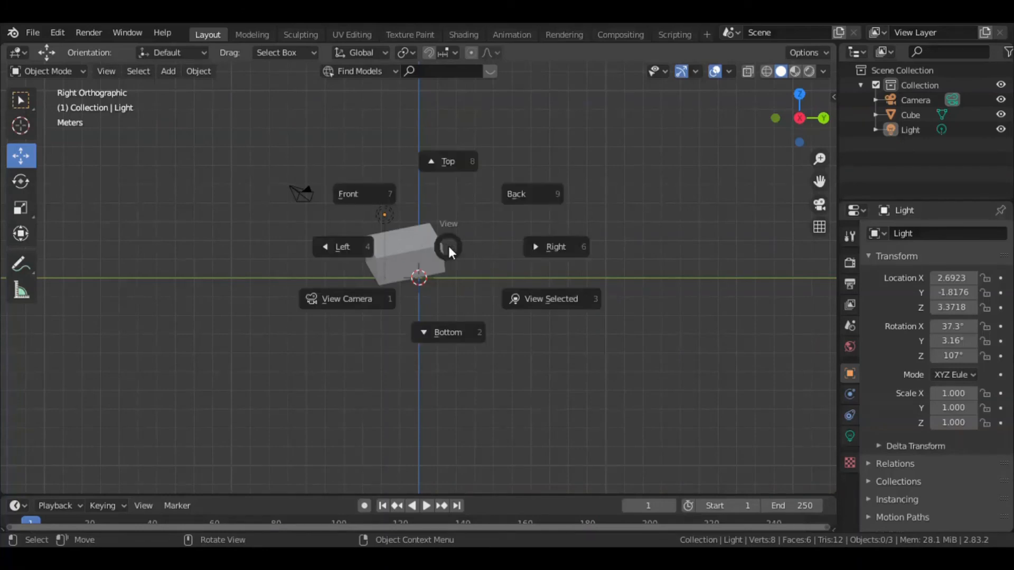
pyautogui.click(372, 195)
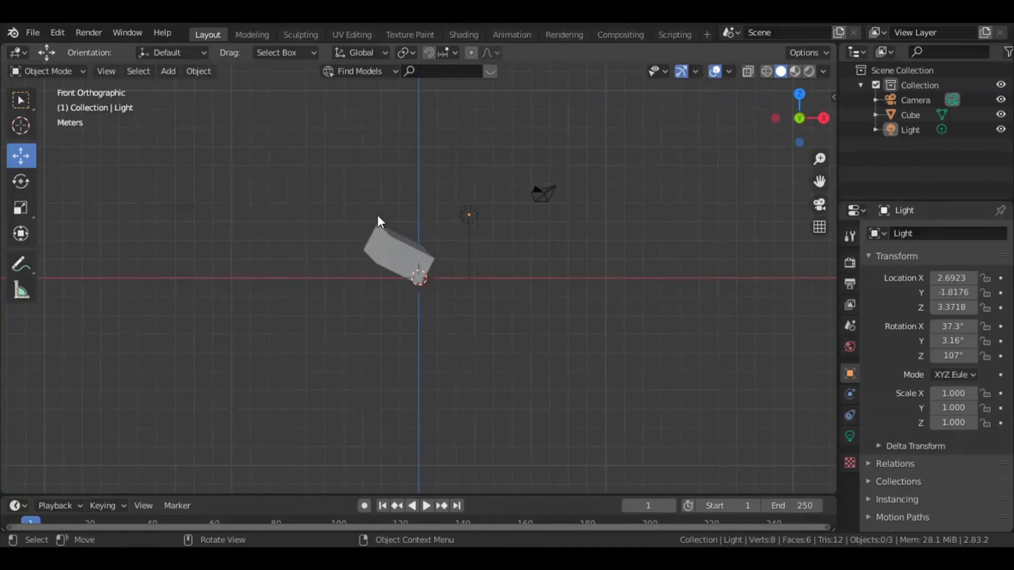
# Examine the scene in the Left orthographic view and the Bottom orthographic view.
pyautogui.press('`')
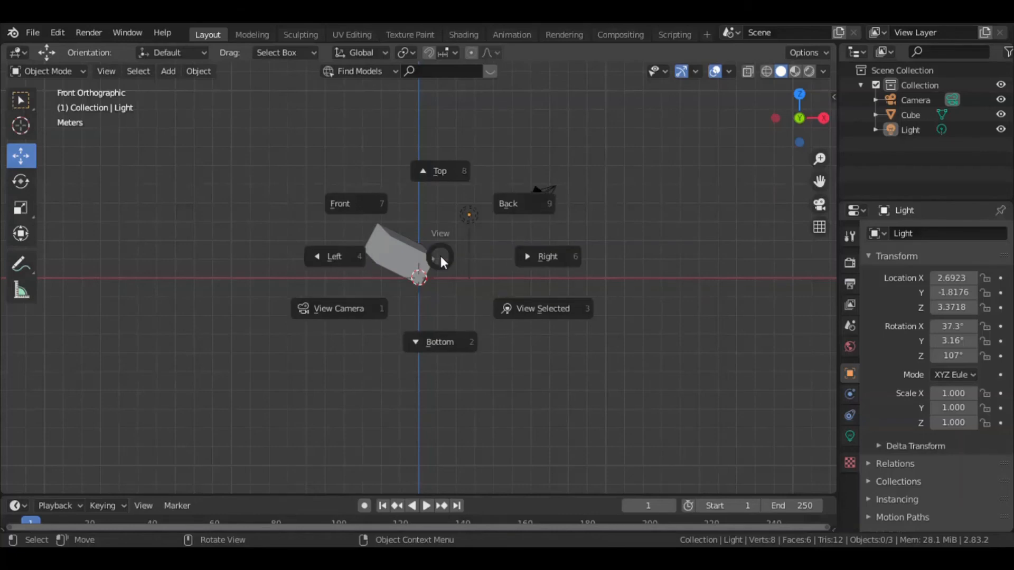
pyautogui.click(340, 261)
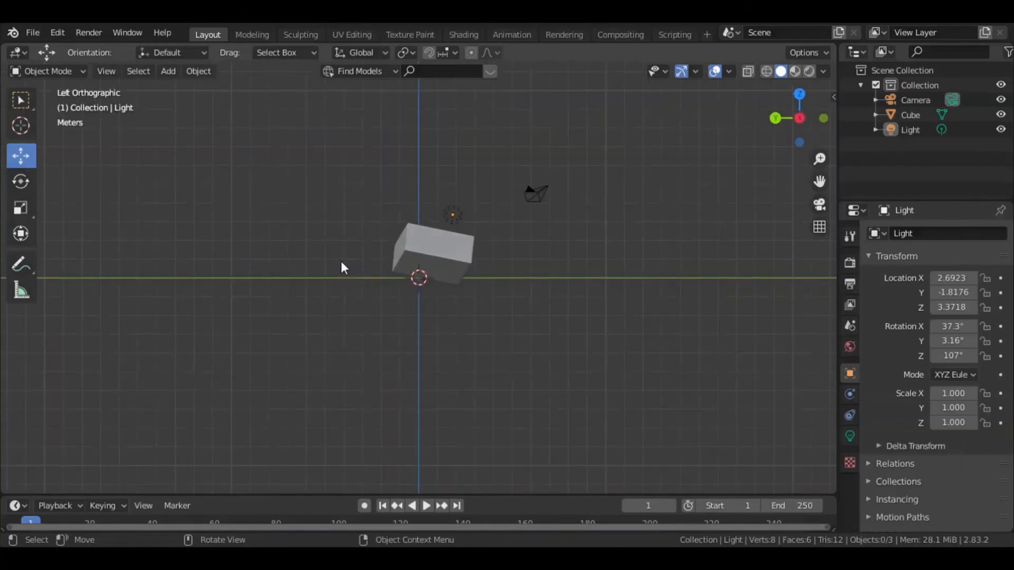
pyautogui.press('`')
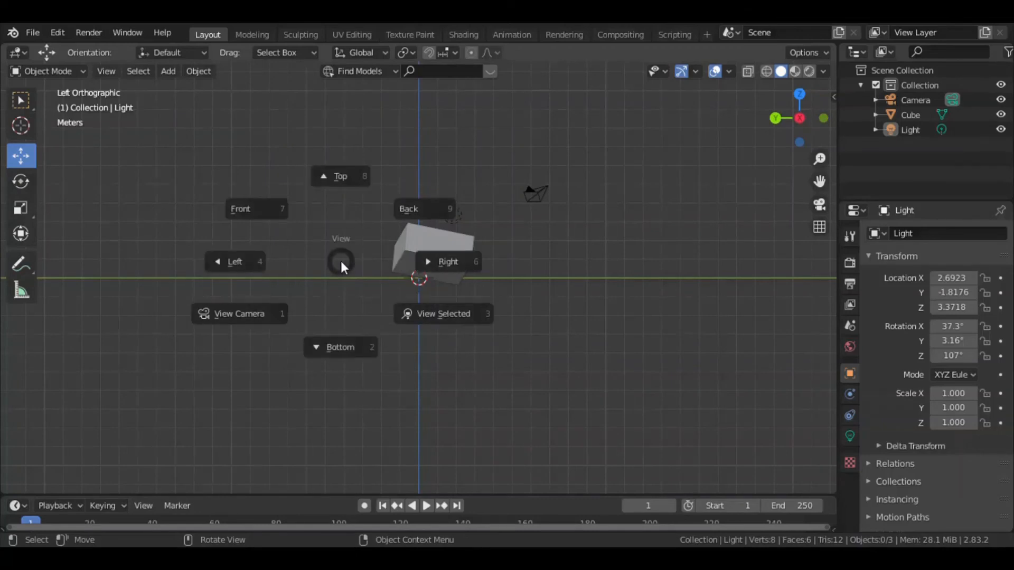
pyautogui.click(341, 359)
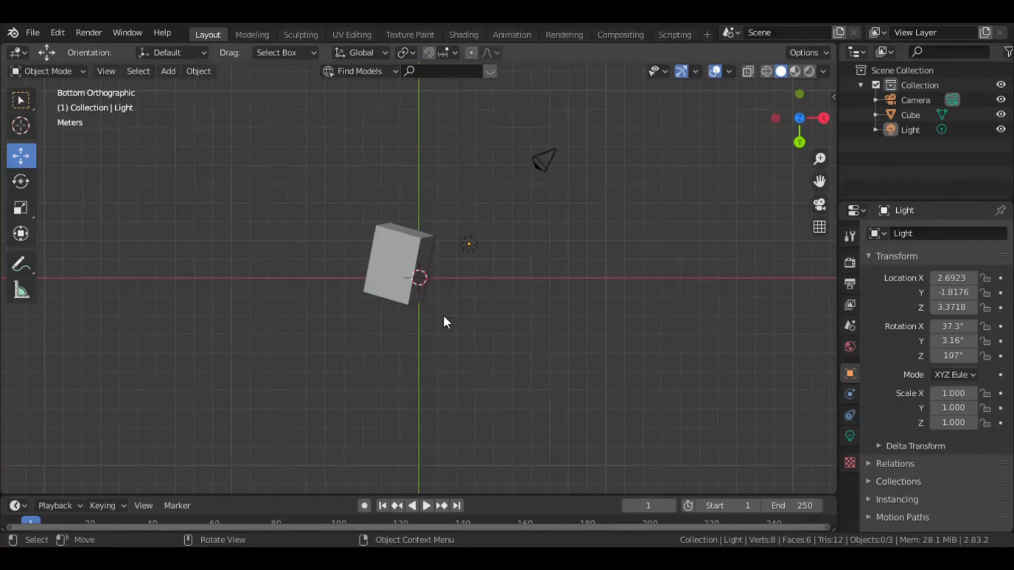
# From the Right orthographic view, move the cube along the Y axis to about 3.89 m and return to perspective.
pyautogui.press('`')
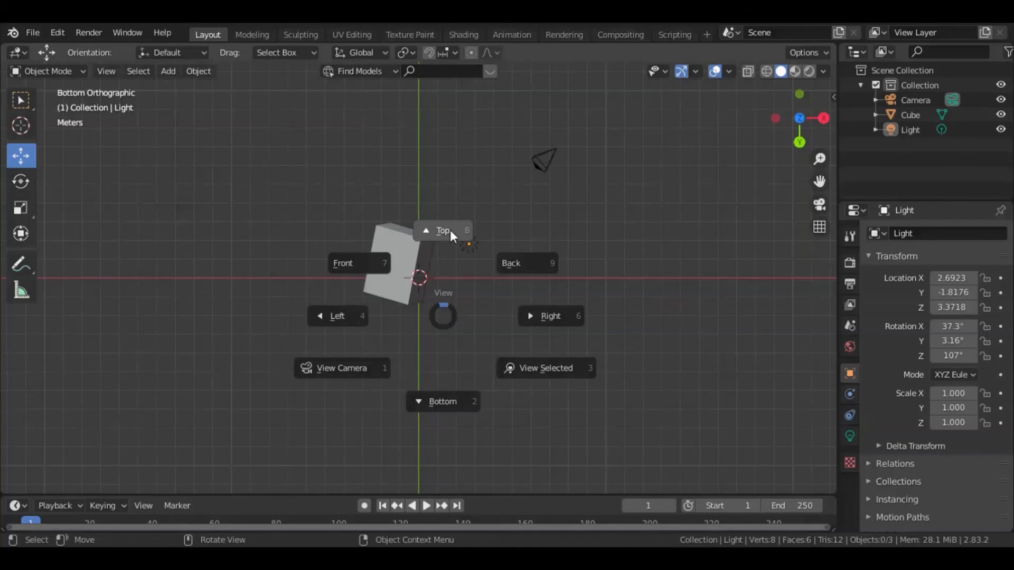
pyautogui.click(530, 318)
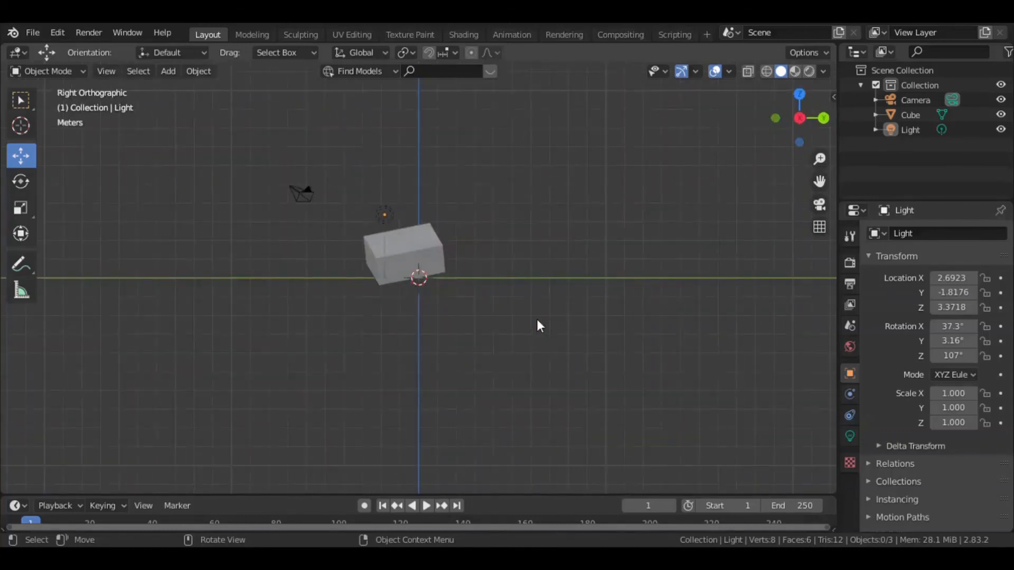
pyautogui.click(436, 256)
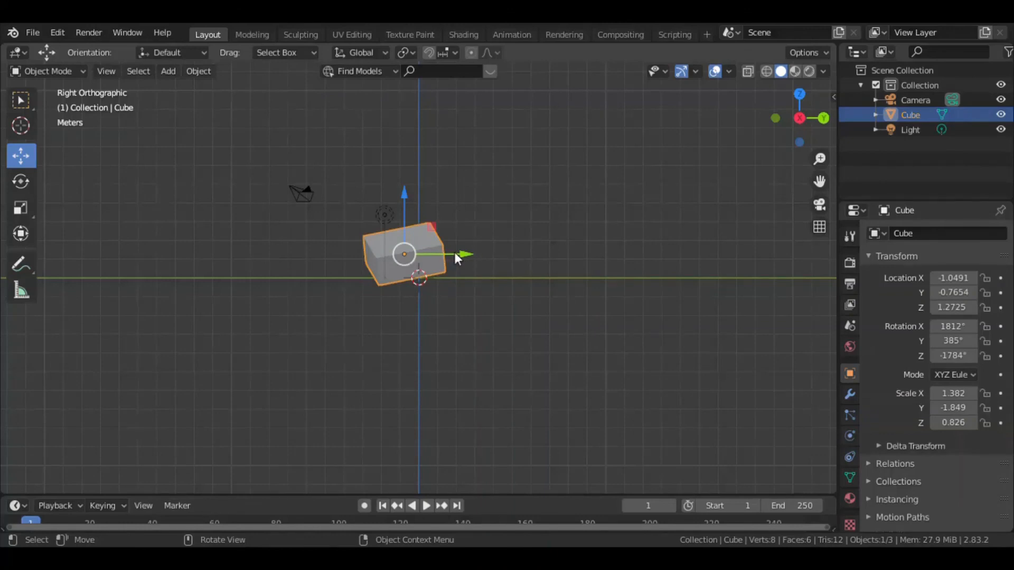
pyautogui.moveTo(454, 253); pyautogui.dragTo(491, 244)
pyautogui.press('KP_5')
pyautogui.moveTo(515, 260); pyautogui.dragTo(516, 304, button='middle')
pyautogui.moveTo(470, 239); pyautogui.dragTo(567, 306)
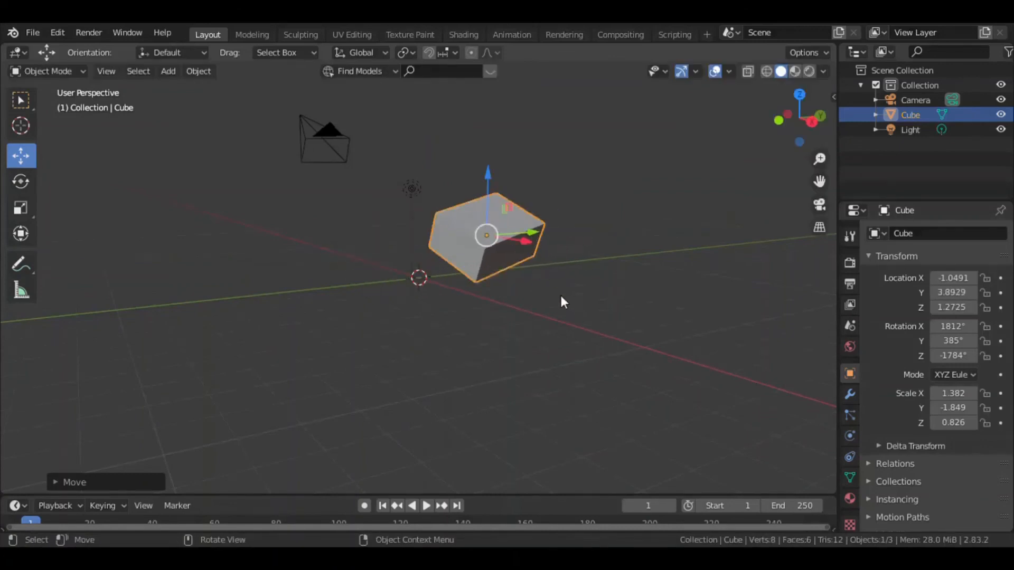
# Move the cube back along the Y axis to about -0.34 m.
pyautogui.moveTo(559, 292); pyautogui.dragTo(544, 270, button='middle')
pyautogui.moveTo(552, 253); pyautogui.dragTo(476, 255)
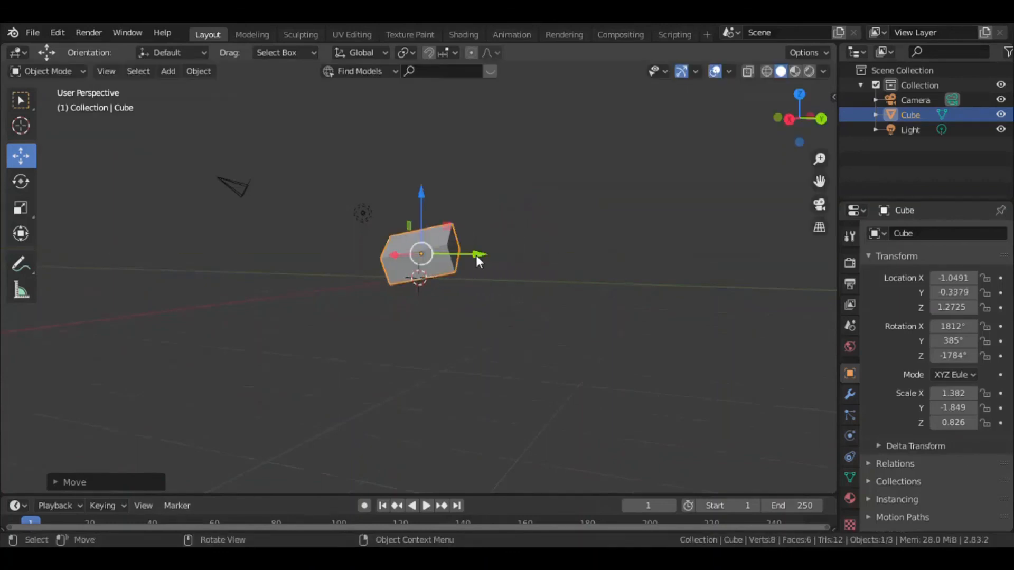
pyautogui.moveTo(530, 281); pyautogui.dragTo(415, 279, button='middle')
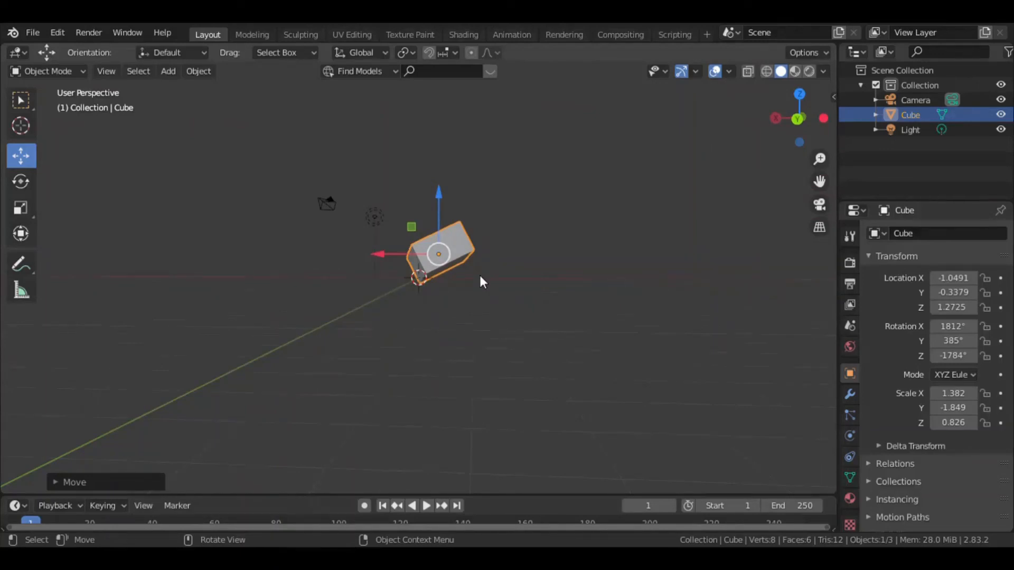
pyautogui.moveTo(475, 304); pyautogui.dragTo(541, 294, button='middle')
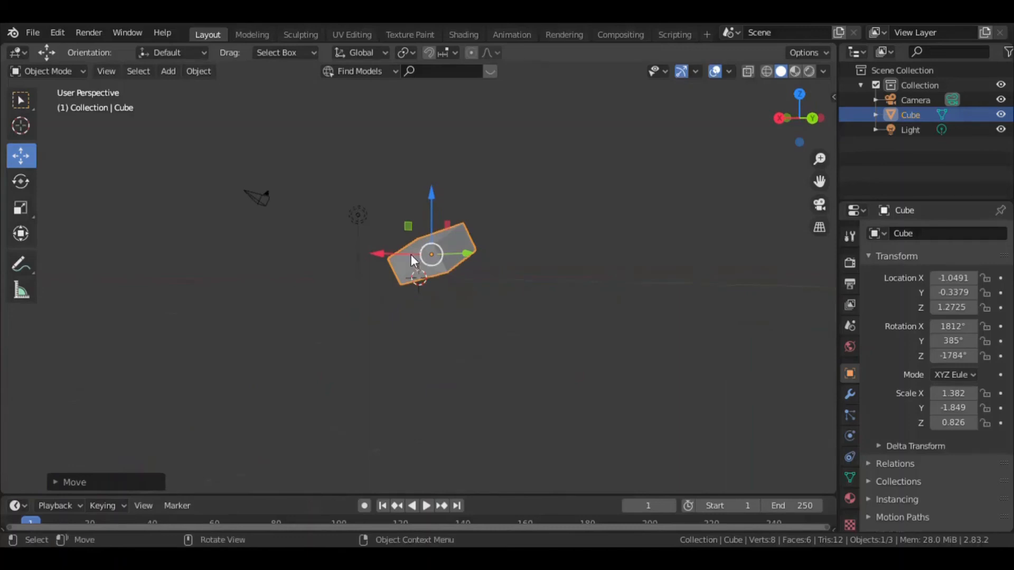
# Shift the cube along the Y axis to about -1.33 m and deselect it.
pyautogui.moveTo(457, 255); pyautogui.dragTo(530, 280)
pyautogui.moveTo(530, 279); pyautogui.dragTo(452, 273, button='middle')
pyautogui.scroll(4, 465, 263)
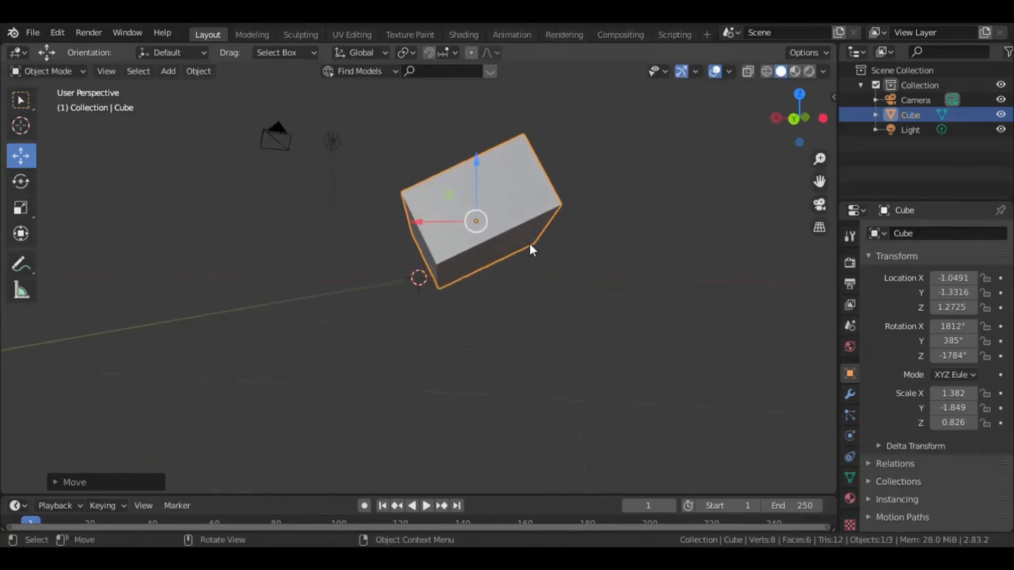
pyautogui.moveTo(545, 239); pyautogui.dragTo(433, 242, button='middle')
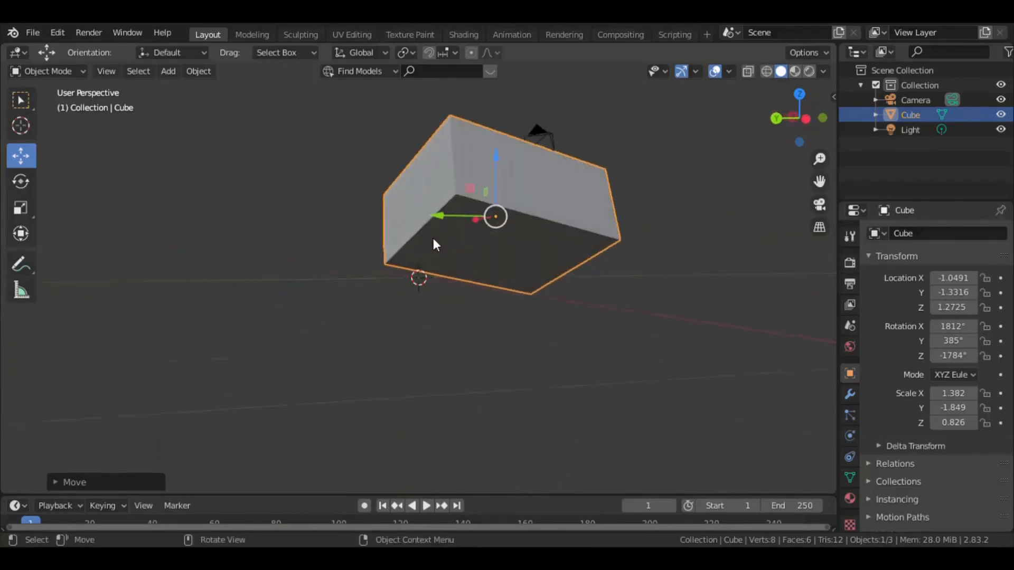
pyautogui.moveTo(515, 284); pyautogui.dragTo(591, 273, button='middle')
pyautogui.click(565, 284)
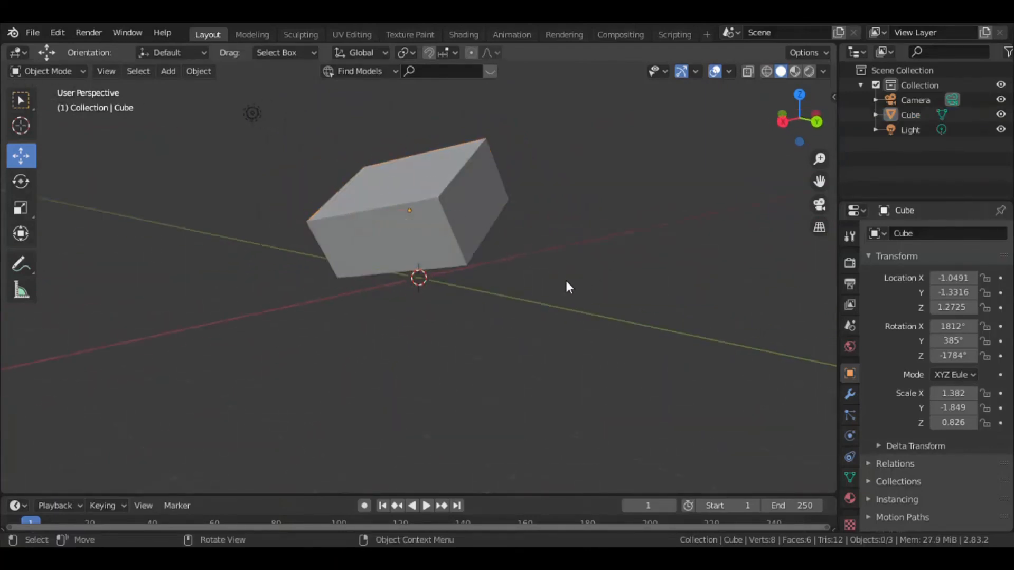